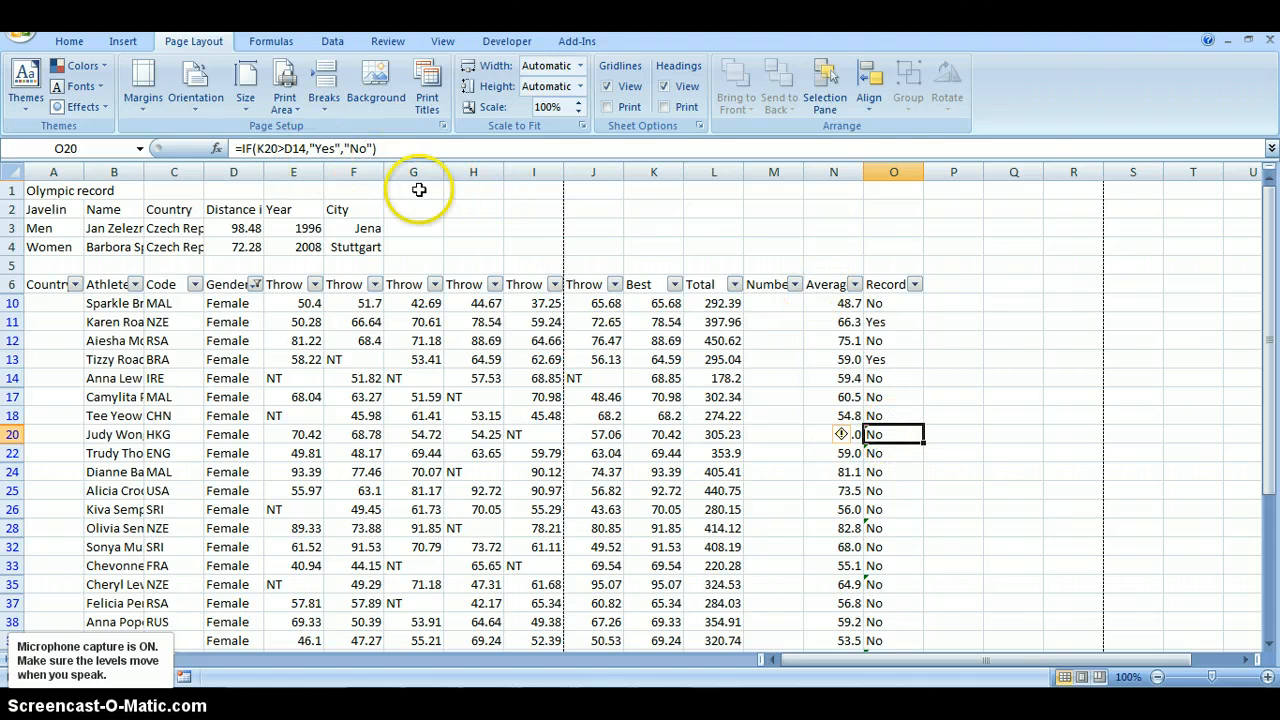
Compare the IF formulas in the Record column cells O10 to O13 for the female athletes.
left_click(887, 305)
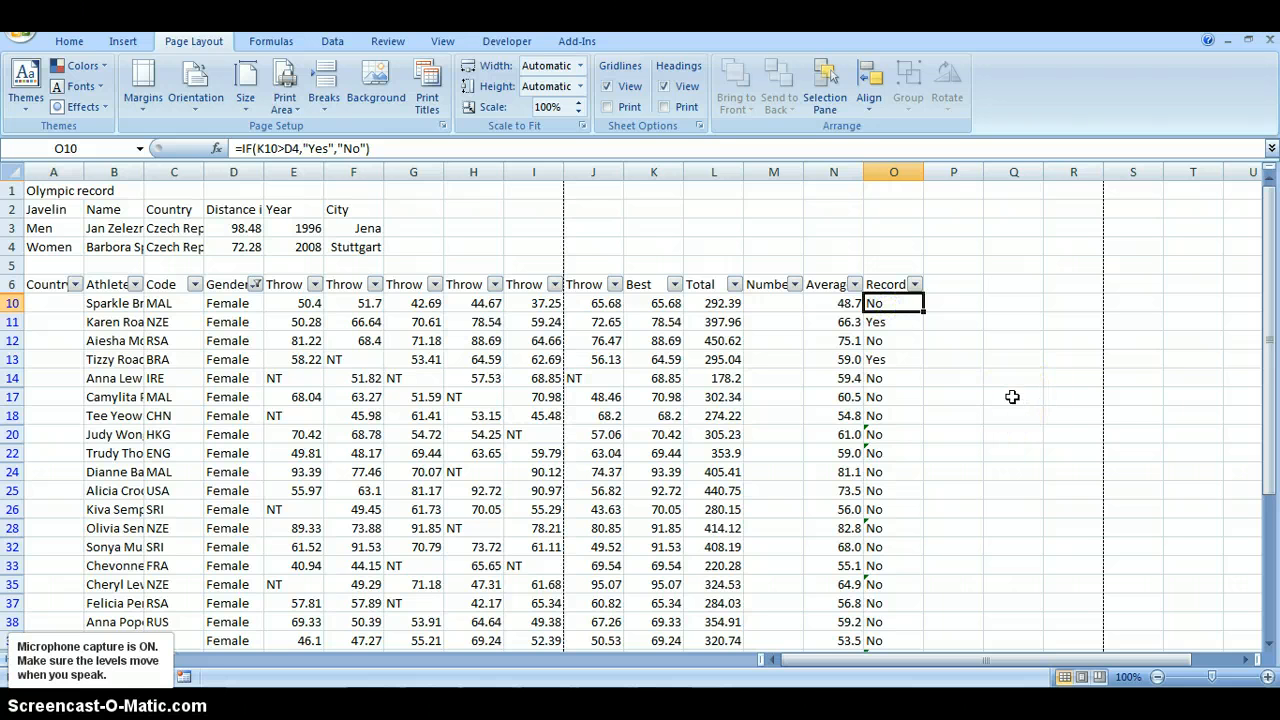
key("Down")
key("Up")
key("Down")
key("Up")
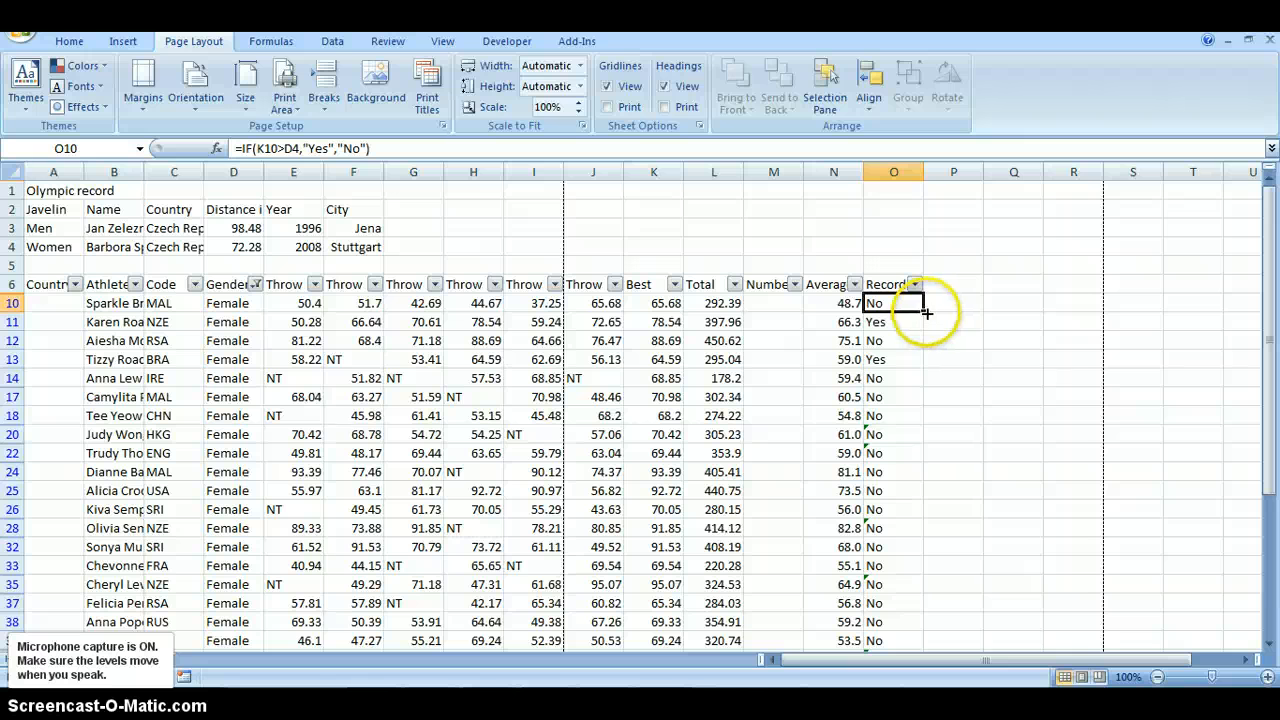
left_click_drag(923, 312, 919, 428)
left_click(891, 307)
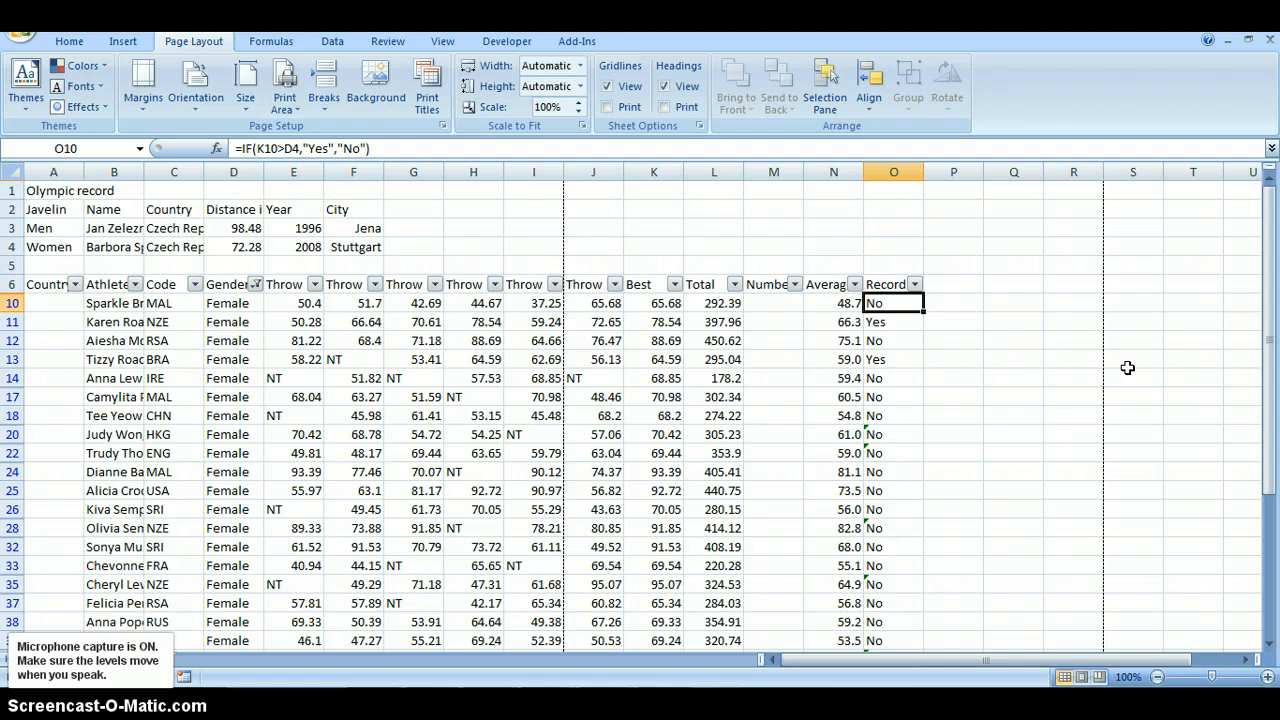
key("Down")
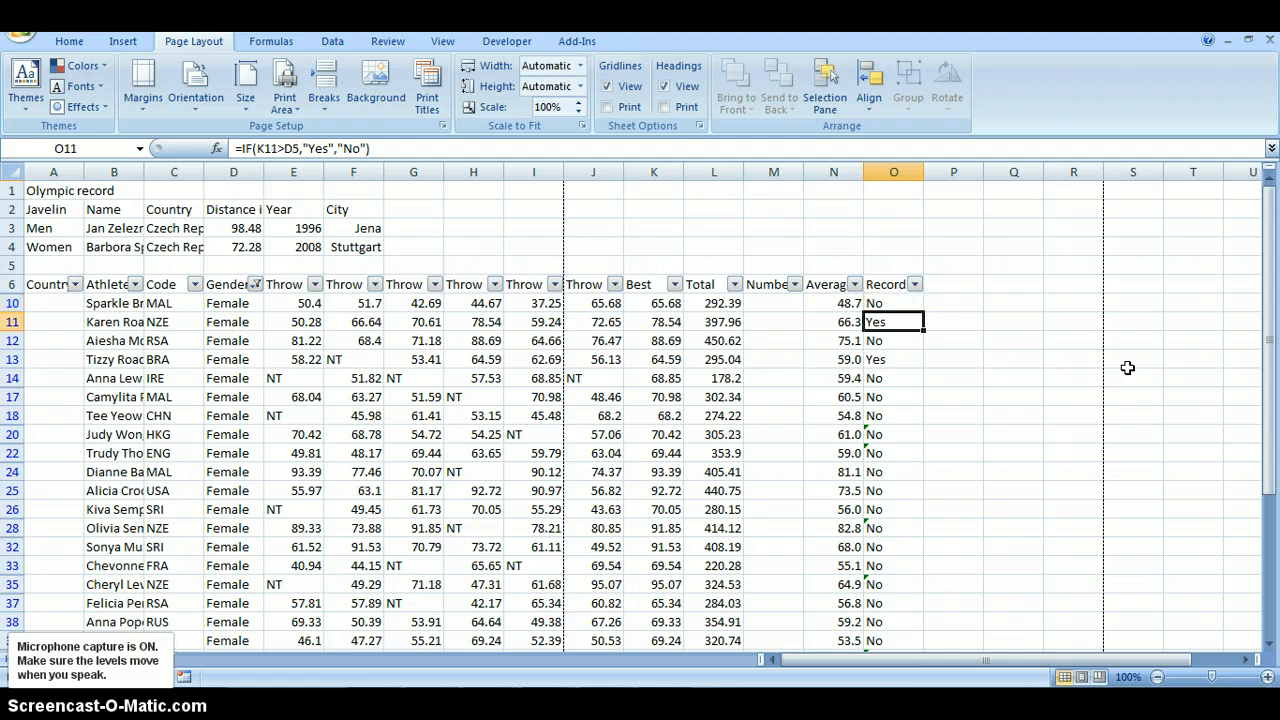
key("Down")
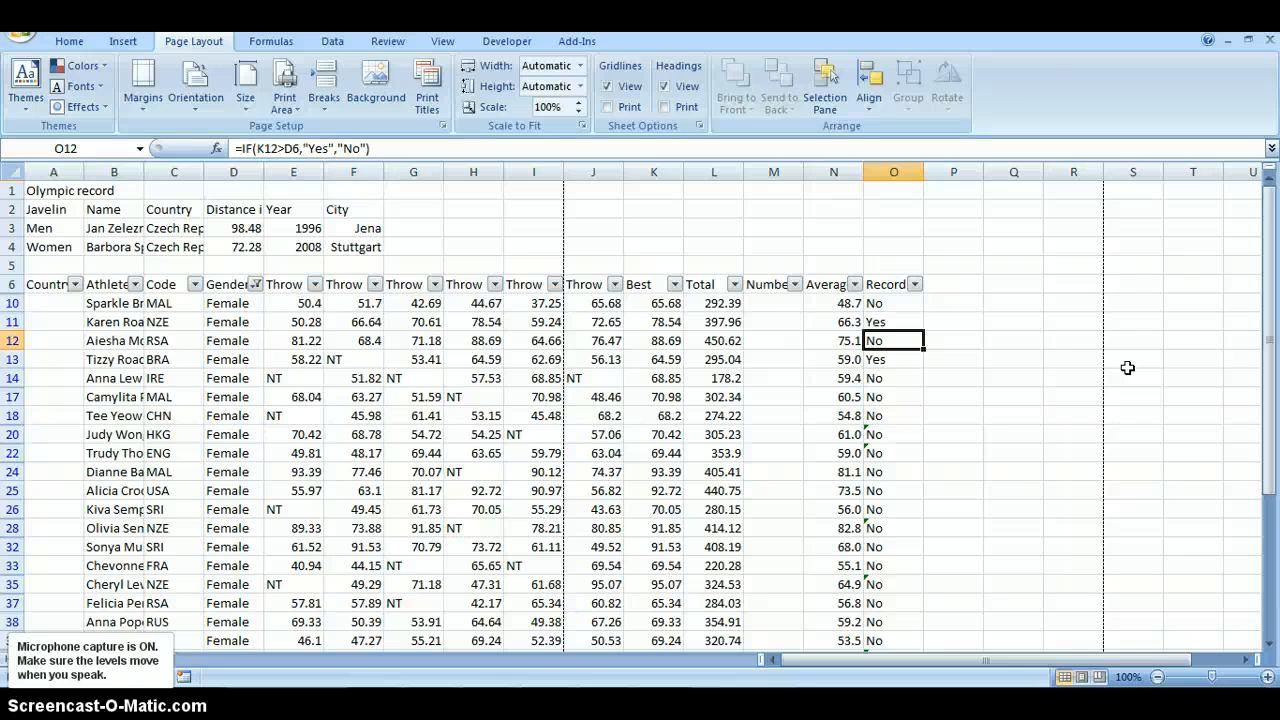
key("Down")
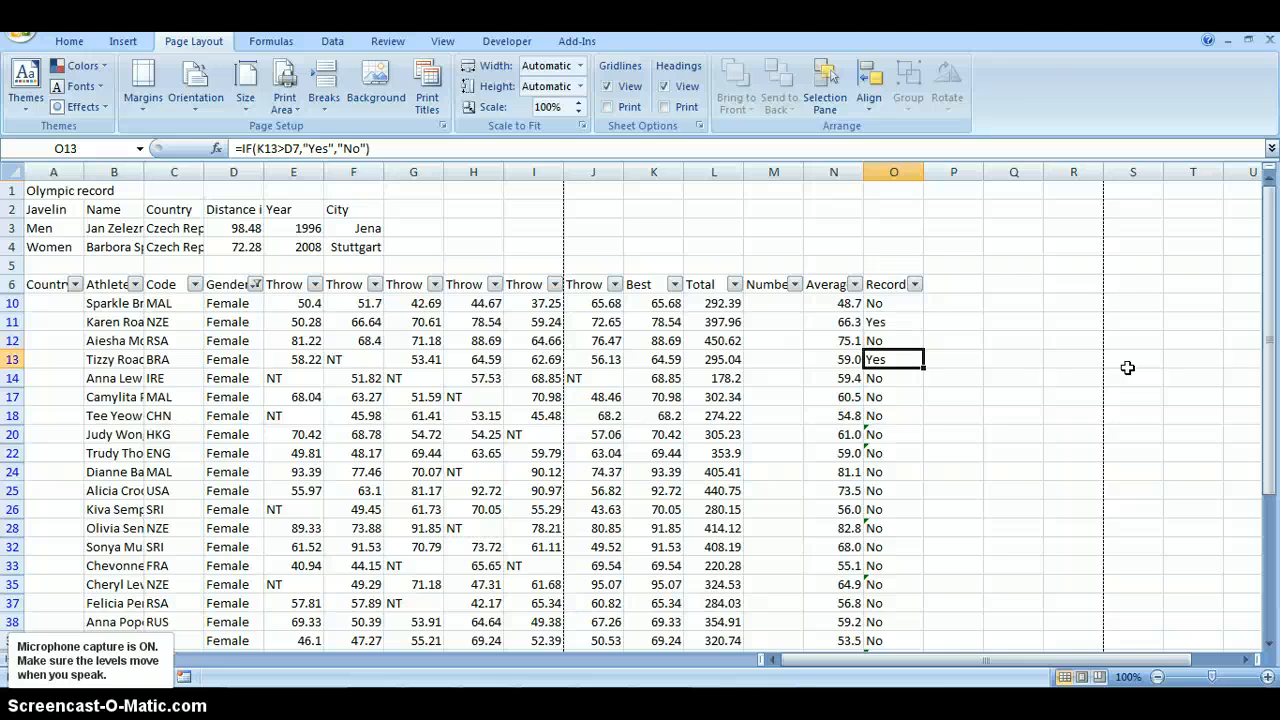
key("Up")
key("Up")
key("Up")
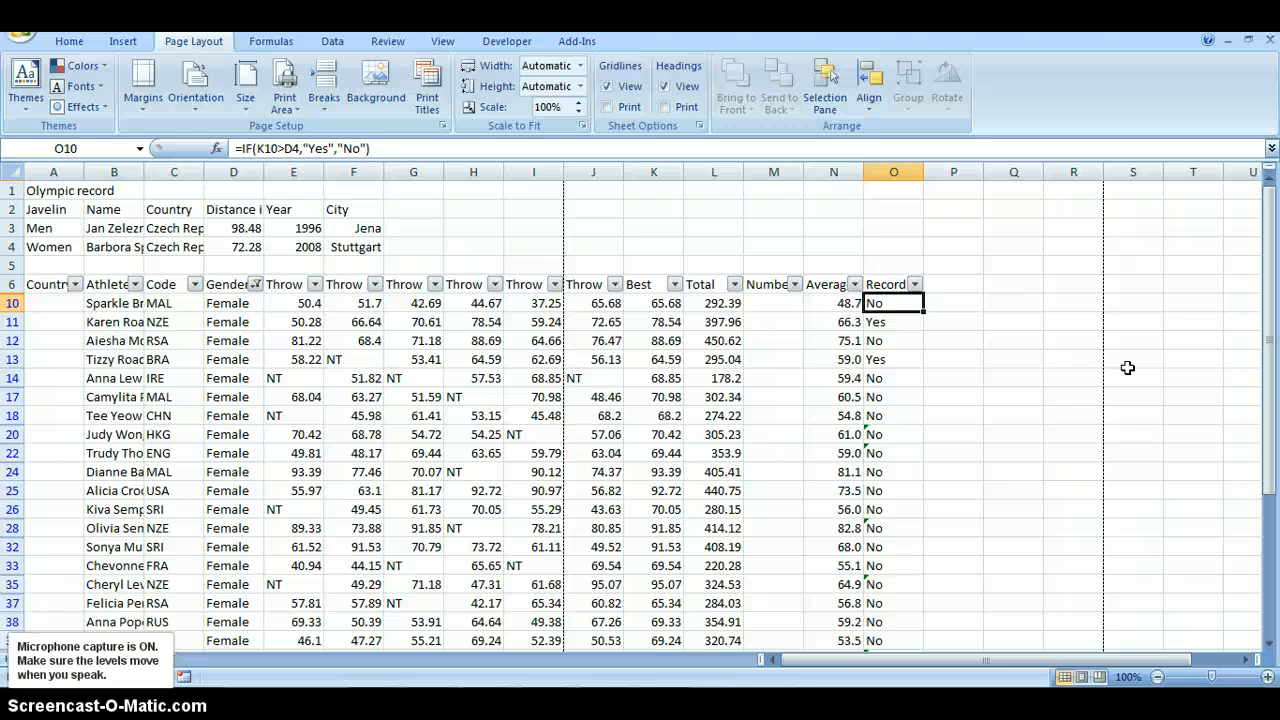
Examine the cell references in the Record formulas from O10 to O24 and check the women's record distance in D4.
key("Down")
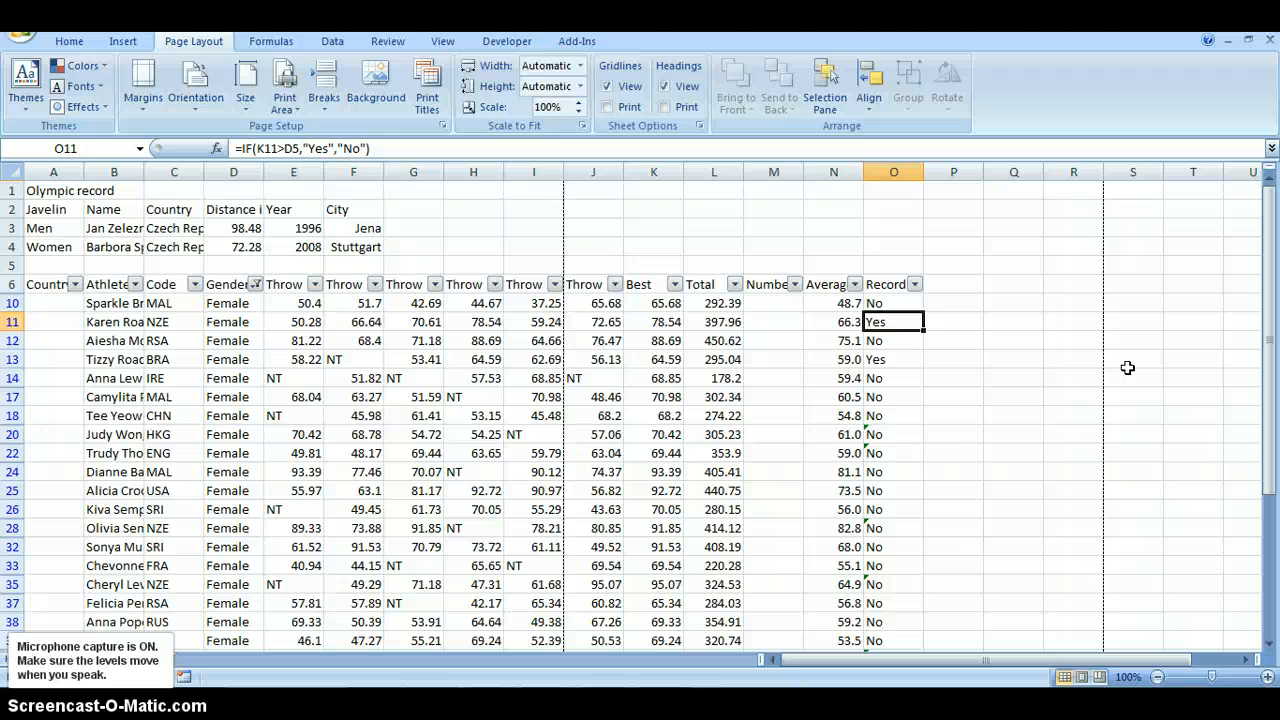
key("Down")
key("Down")
key("Down")
key("Down")
key("Down")
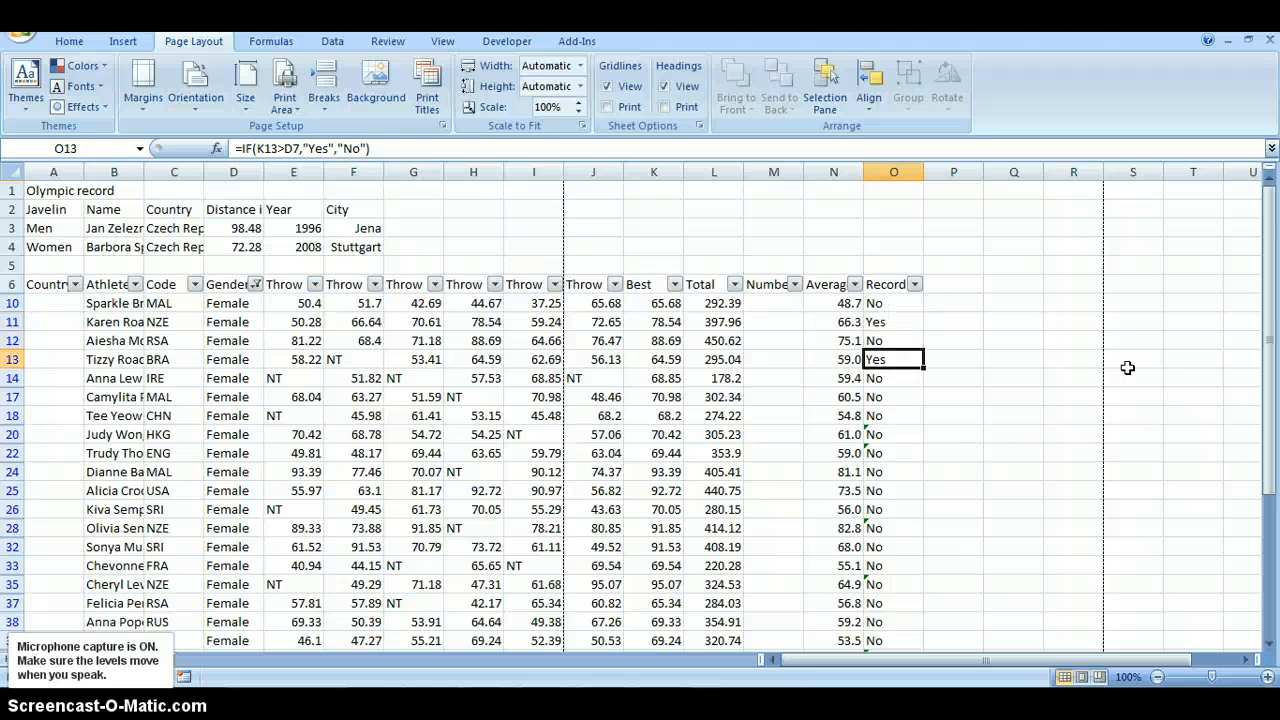
key("Down")
key("Down")
key("Down")
key("Down")
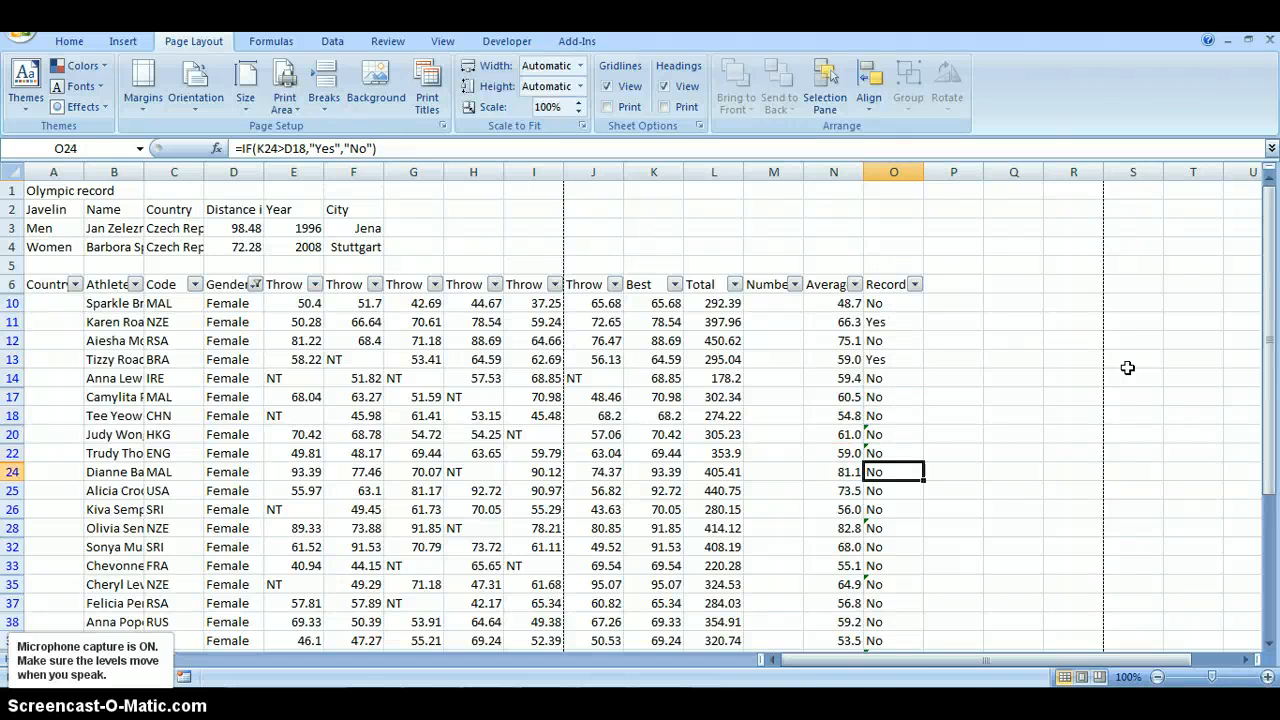
key("Up")
key("Up")
key("Up")
key("Up")
key("Up")
key("Up")
key("Up")
key("Up")
key("Up")
key("Up")
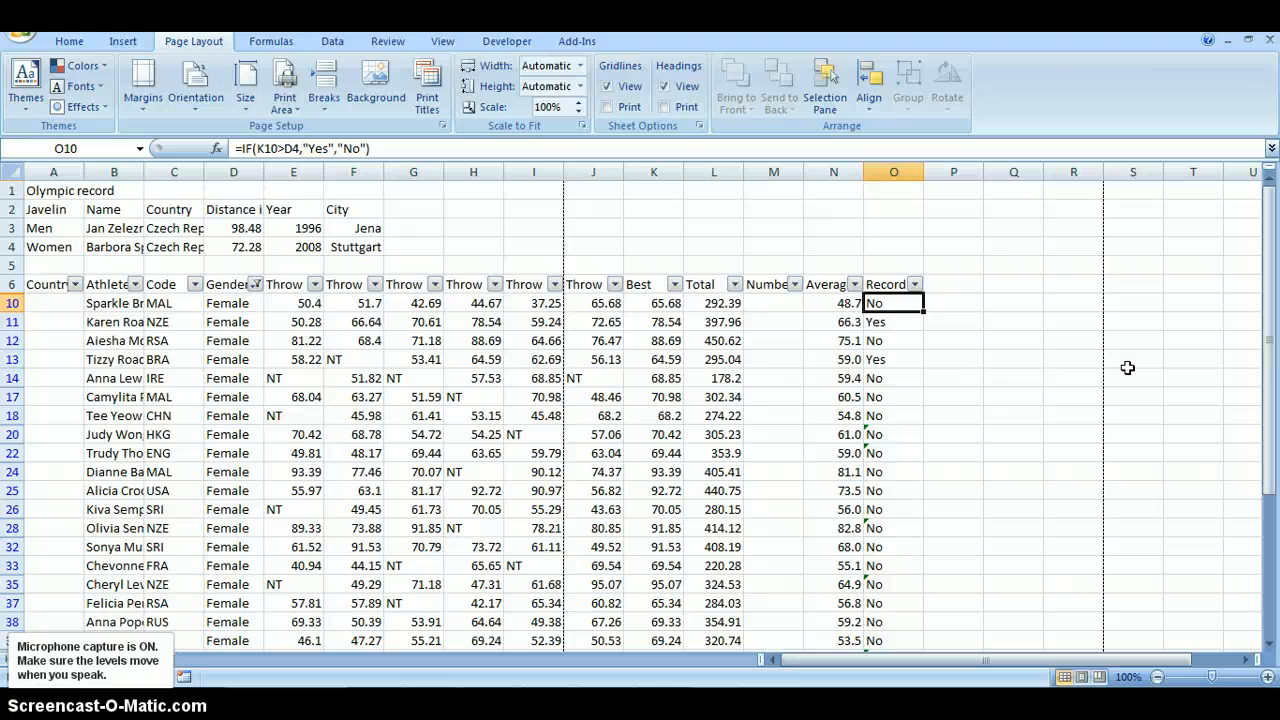
left_click(237, 247)
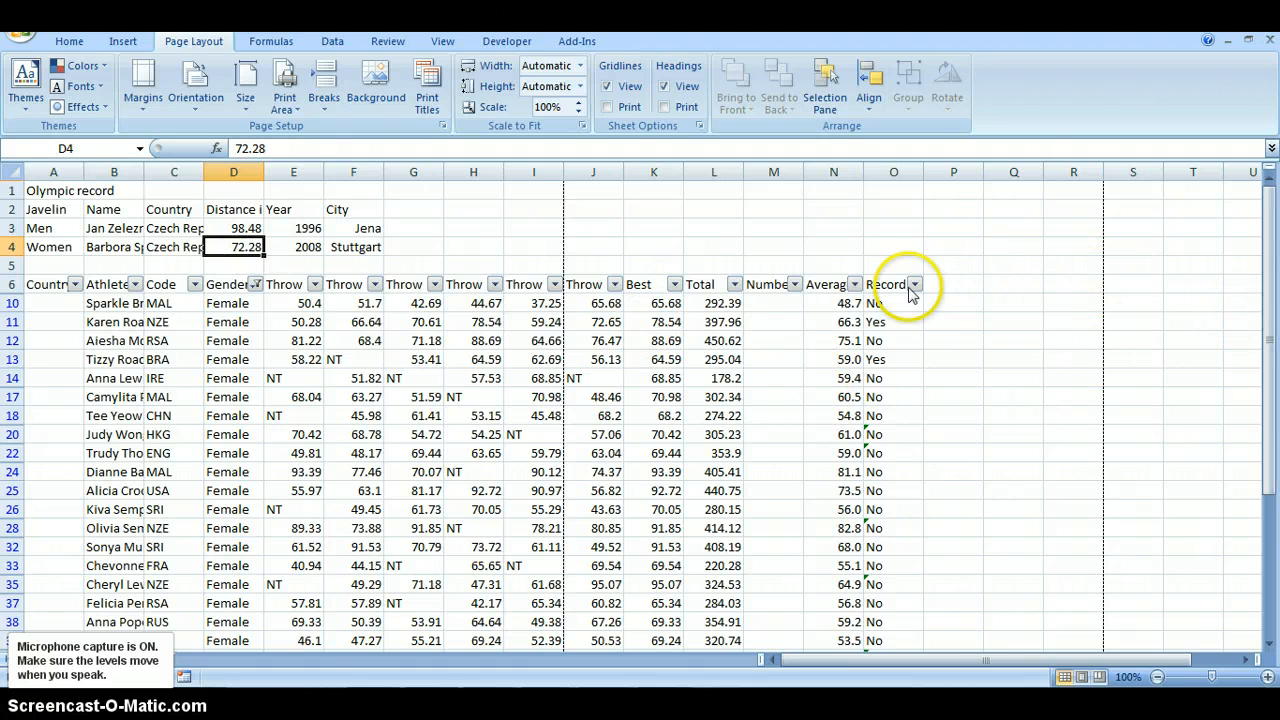
Make the women's record reference in O10 absolute, so the formula reads =IF(K10>$D$4,"Yes","No").
left_click(885, 308)
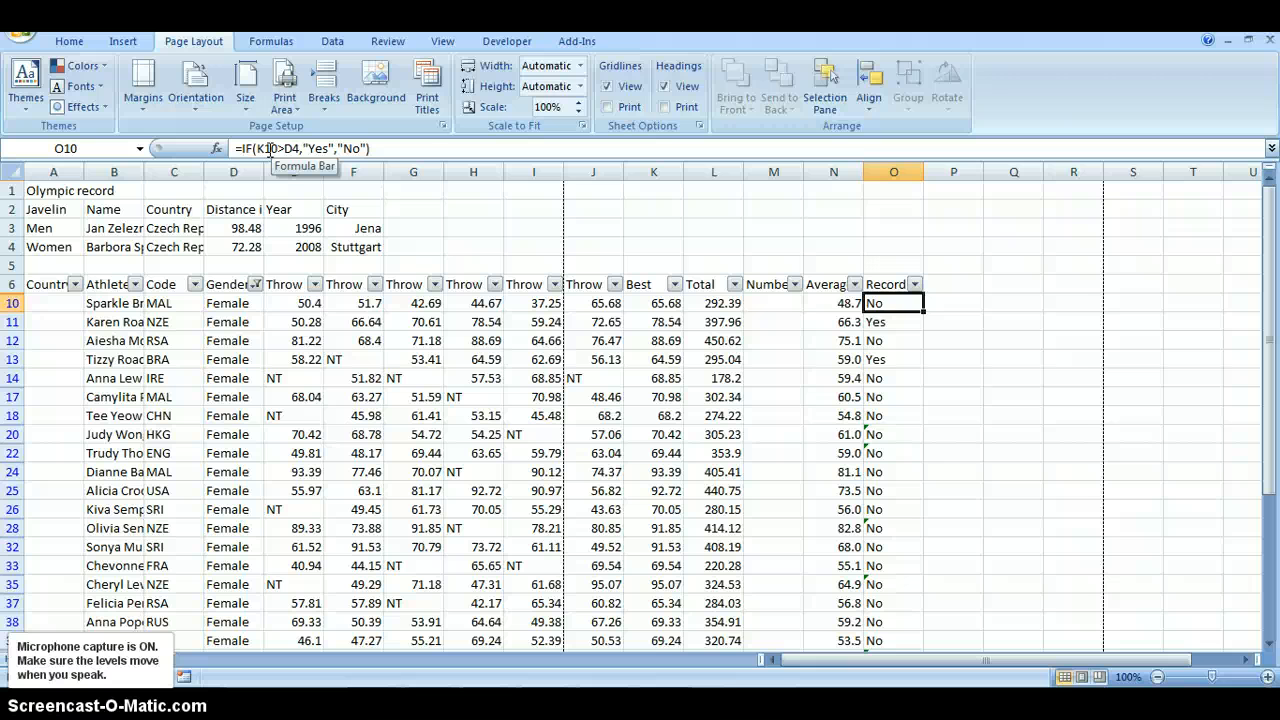
left_click(270, 148)
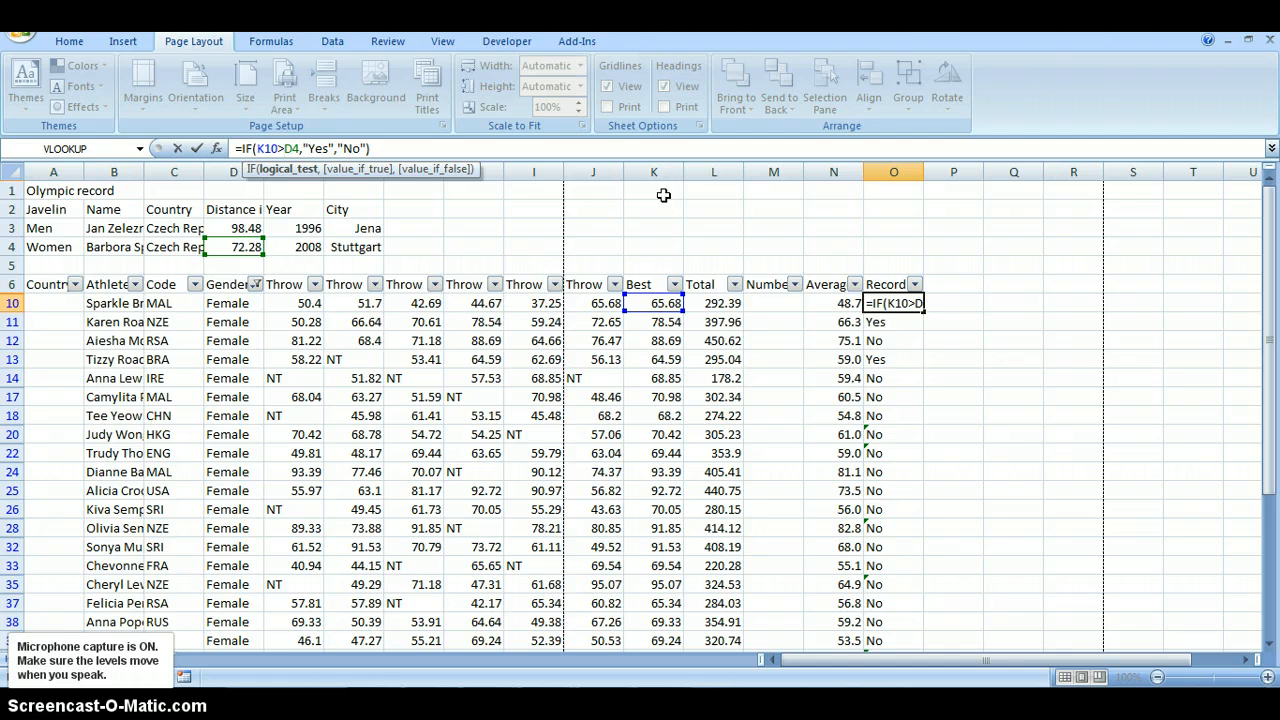
type("$")
key("Right")
key("Right")
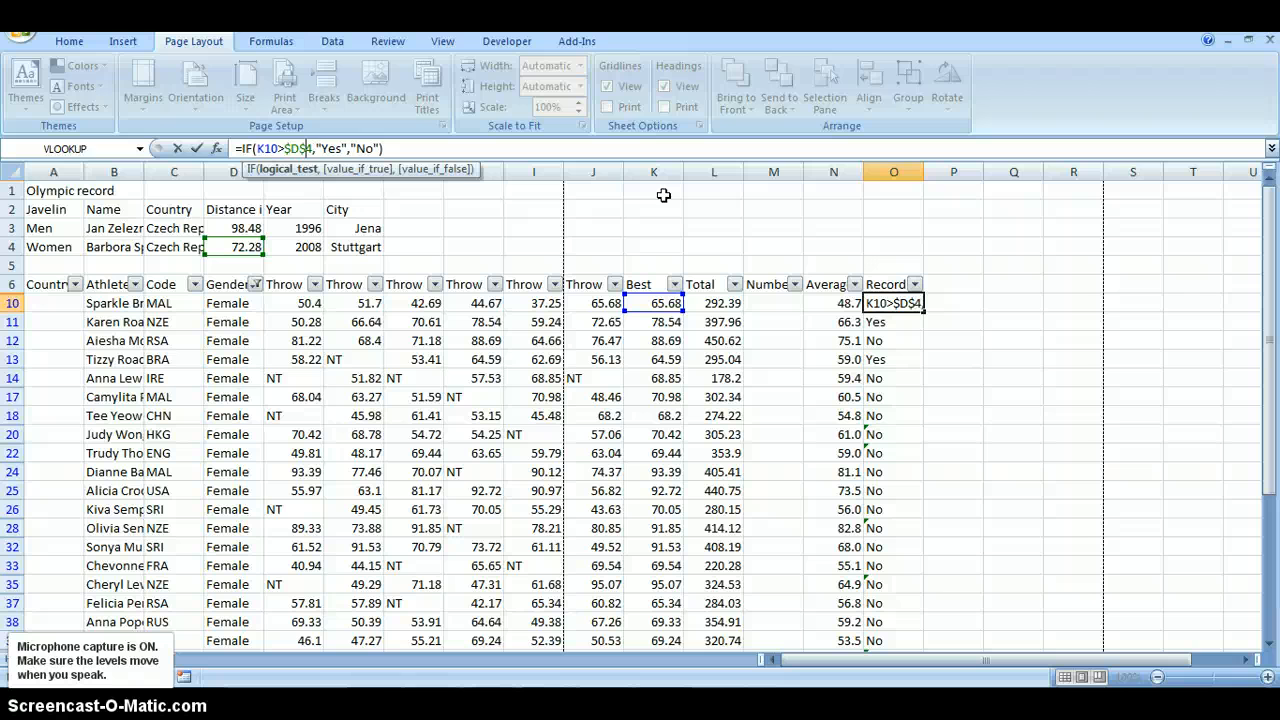
left_click(710, 377)
left_click(886, 305)
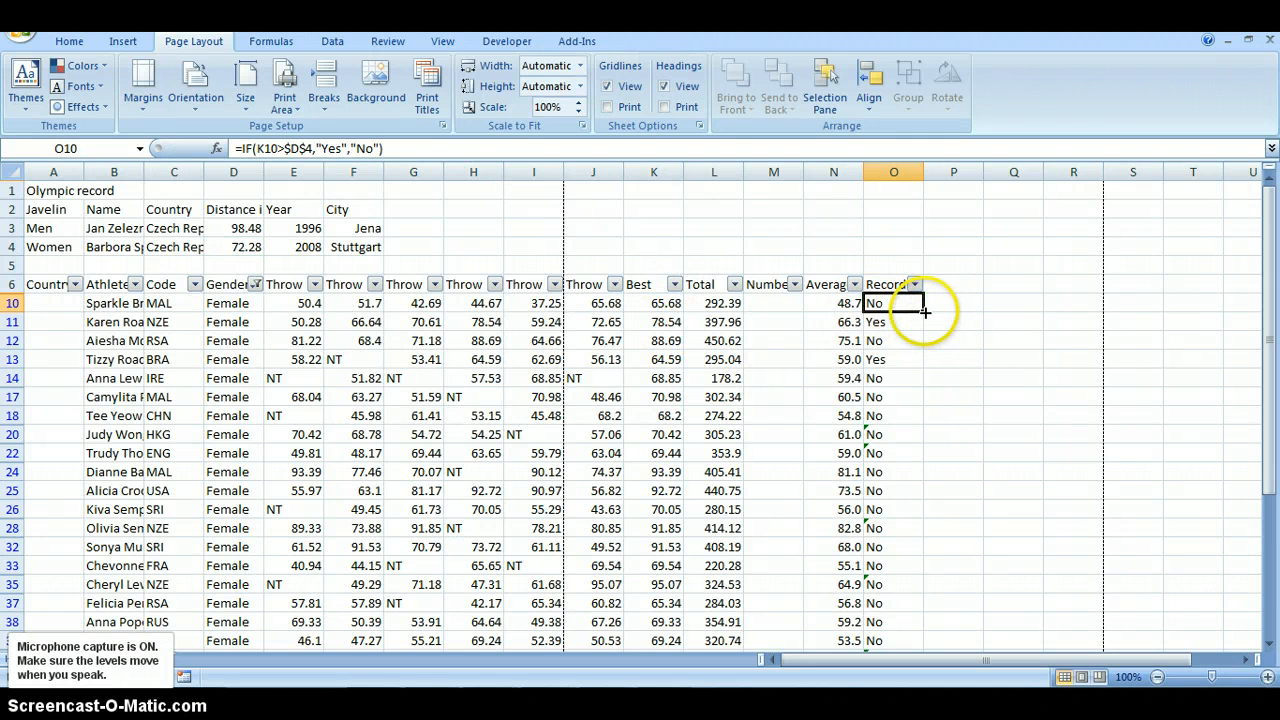
Fill the O10 formula down the Record column for all female athletes.
left_click_drag(926, 313, 881, 527)
scroll(920, 477, "up", 8)
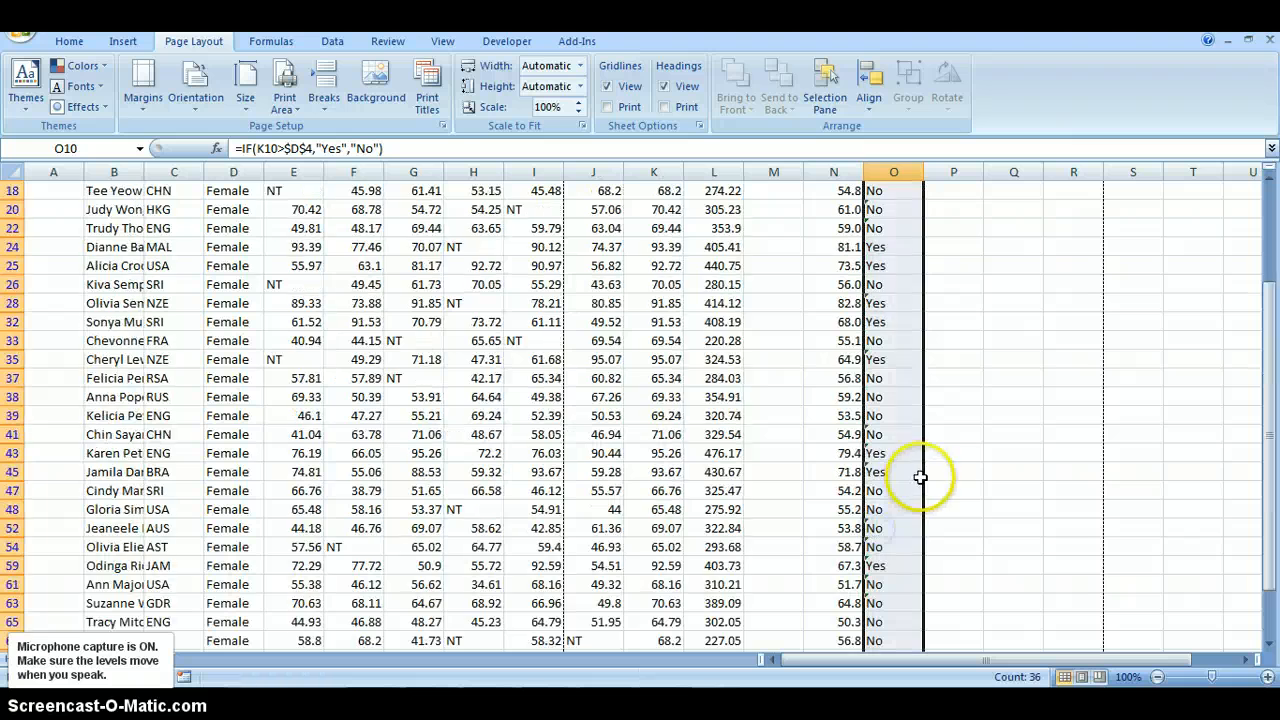
left_click(881, 306)
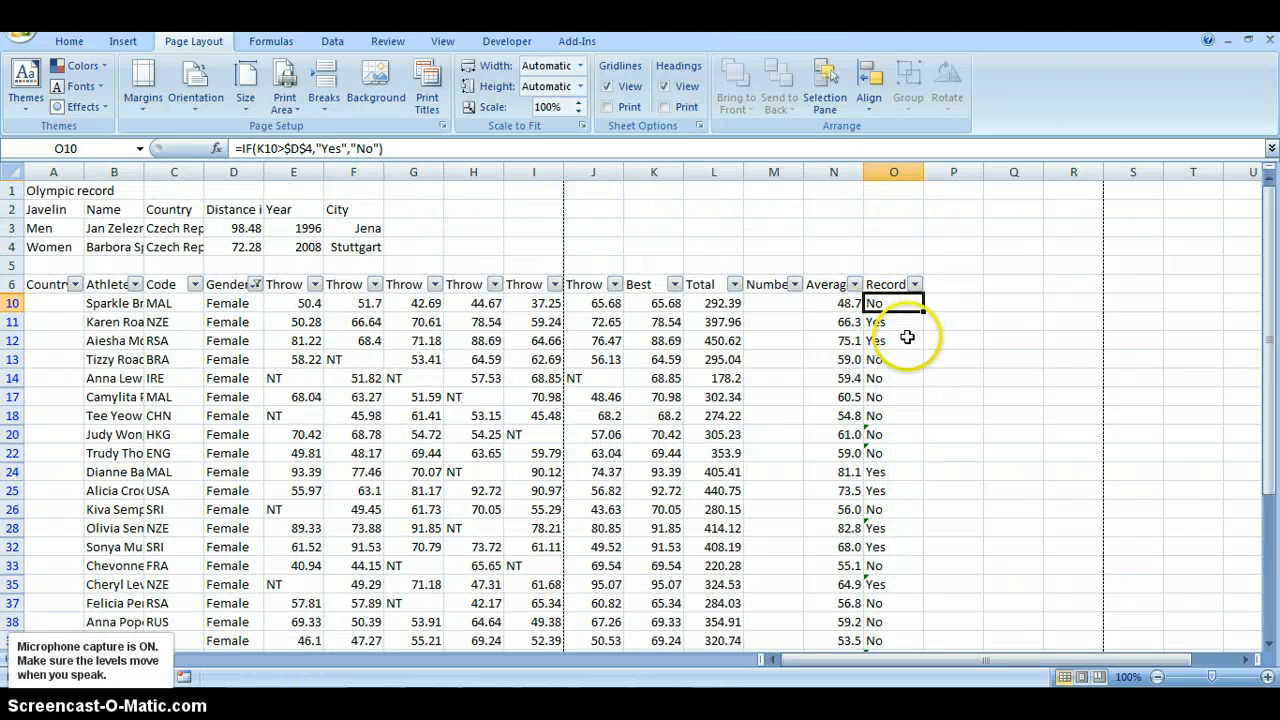
Check the references in the filled Record formulas row by row through the female athletes' list.
key("Down")
key("Up")
key("Down")
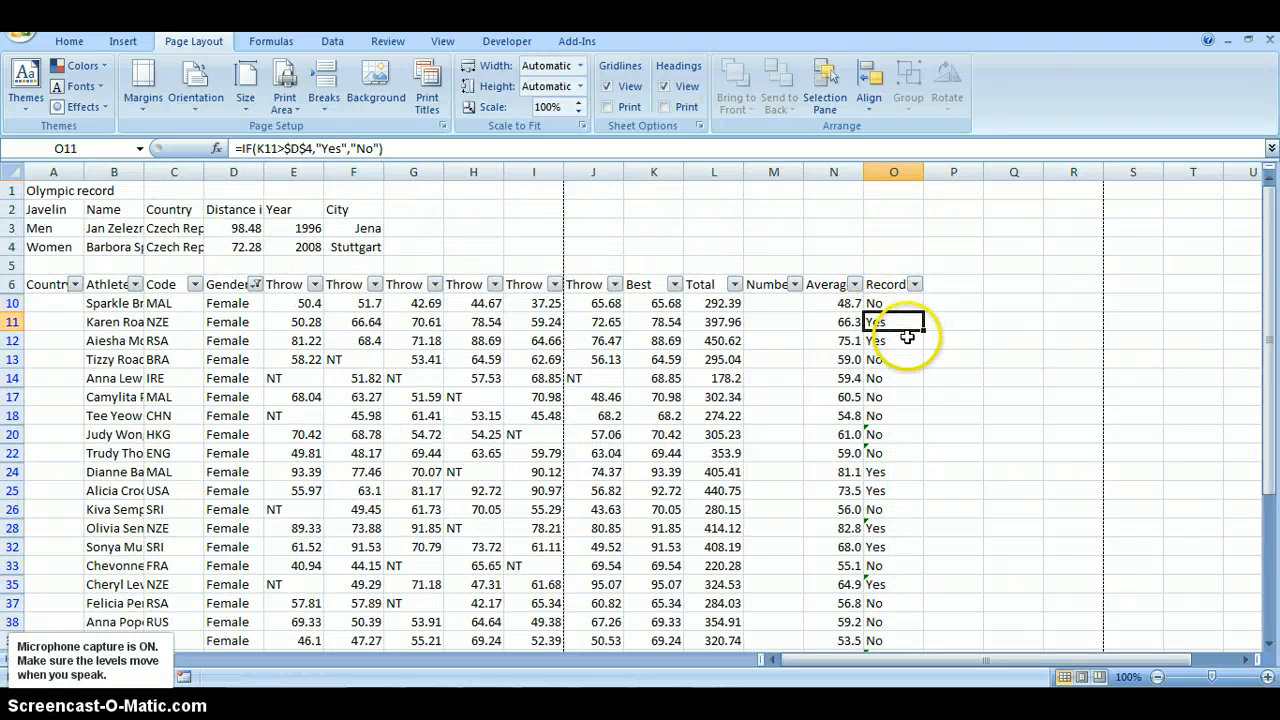
key("Up")
key("Down")
key("Down")
key("Down")
key("Down")
key("Down")
key("Down")
key("Down")
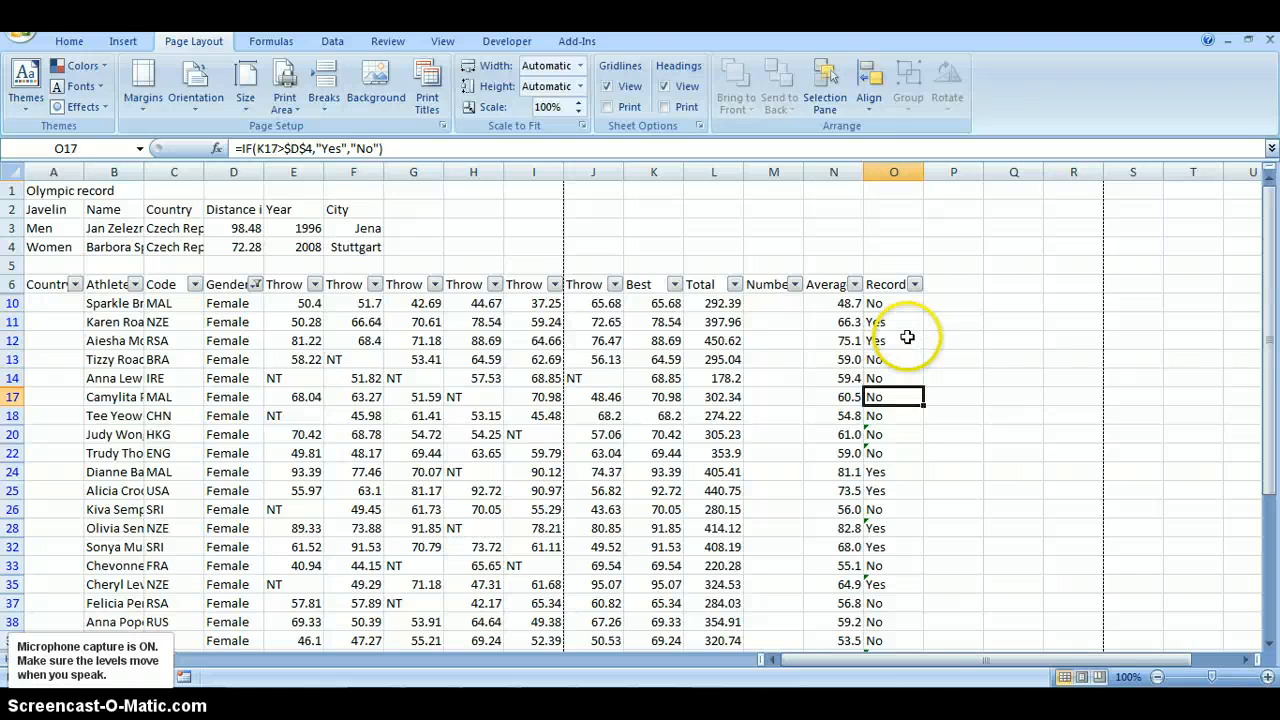
key("Down")
key("Up")
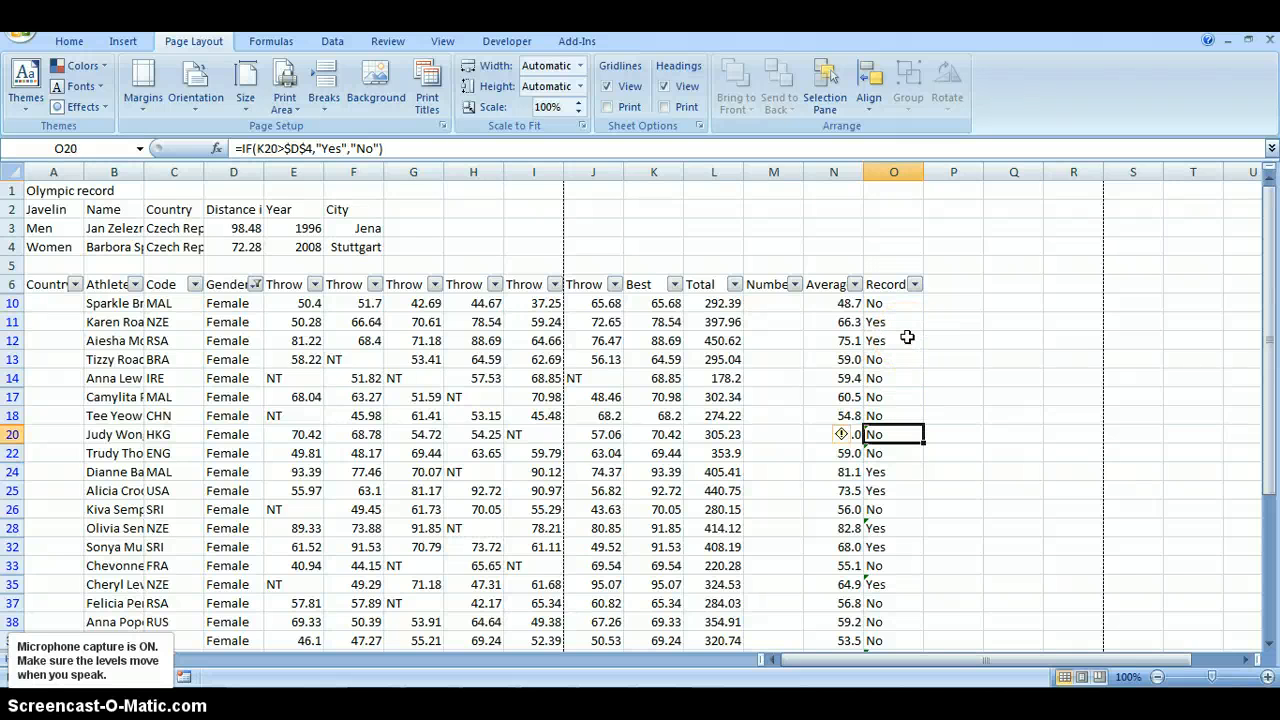
key("Down")
key("Down")
key("Down")
key("Down")
key("Down")
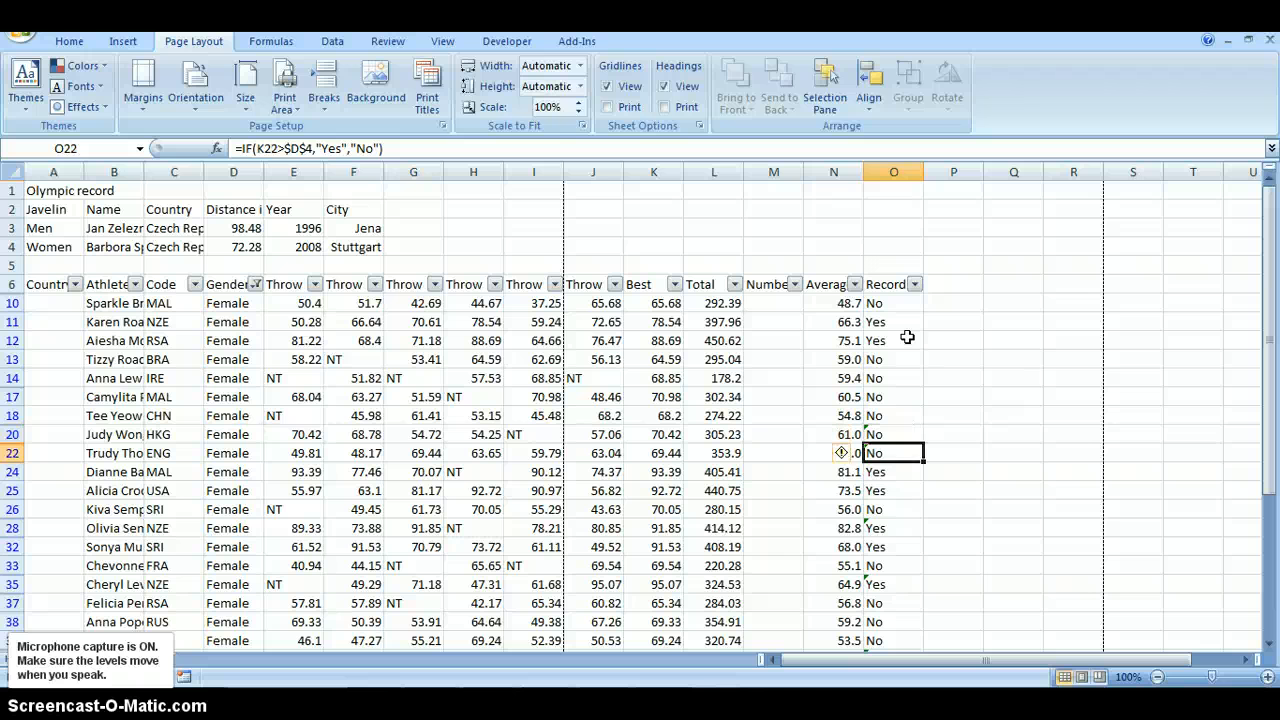
key("Down")
key("Down")
key("Down")
key("Down")
key("Down")
key("Down")
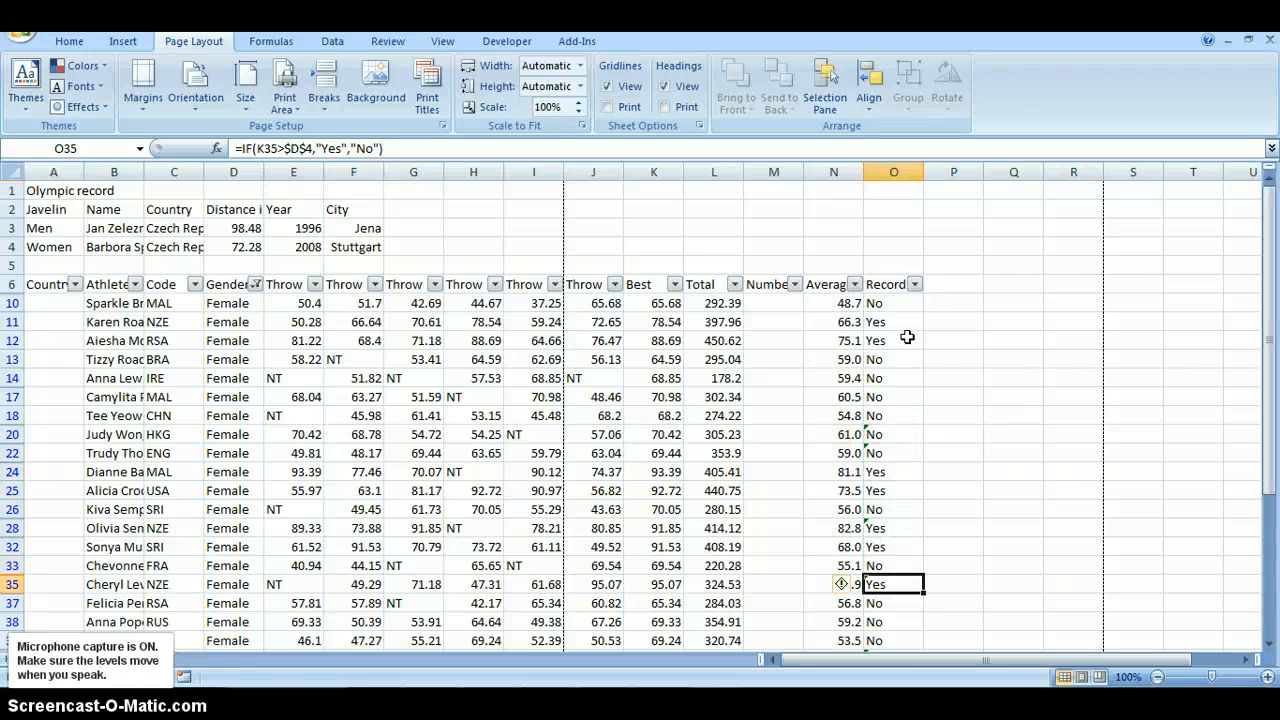
key("Down")
key("Down")
key("Down")
key("Down")
key("Down")
key("Down")
key("Down")
key("Down")
key("Down")
key("Down")
key("Down")
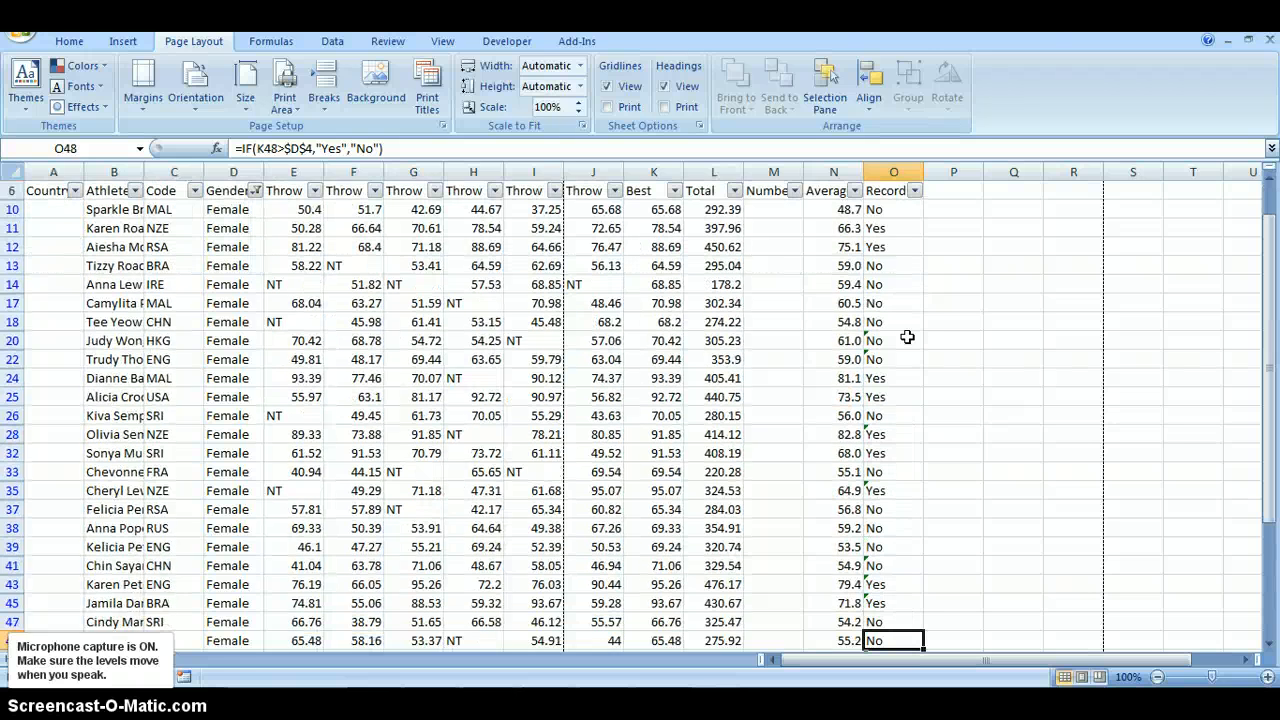
key("Down")
key("Down")
key("Down")
key("Down")
key("Down")
key("Down")
key("Down")
key("Down")
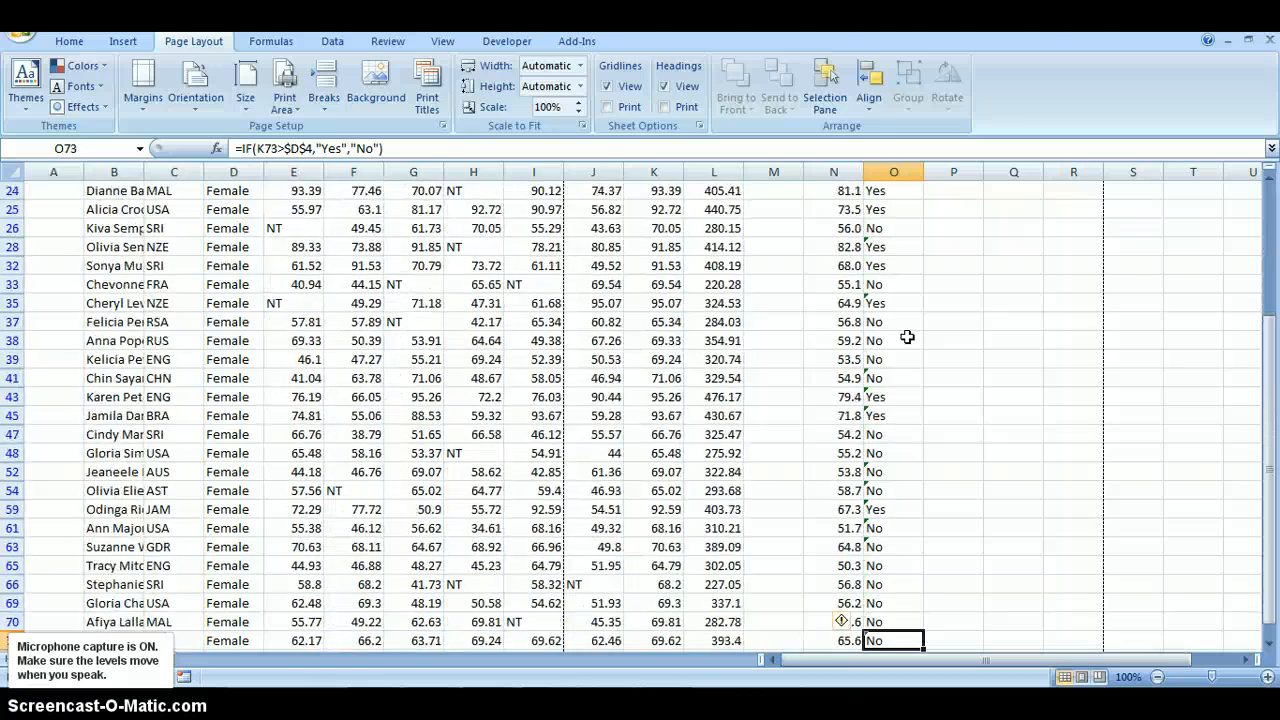
key("Up")
key("Up")
key("Up")
key("Up")
key("Up")
key("Up")
key("Up")
key("Up")
key("Up")
key("Up")
key("Up")
key("Up")
key("Up")
key("Up")
key("Up")
key("Up")
key("Up")
key("Up")
key("Up")
key("Up")
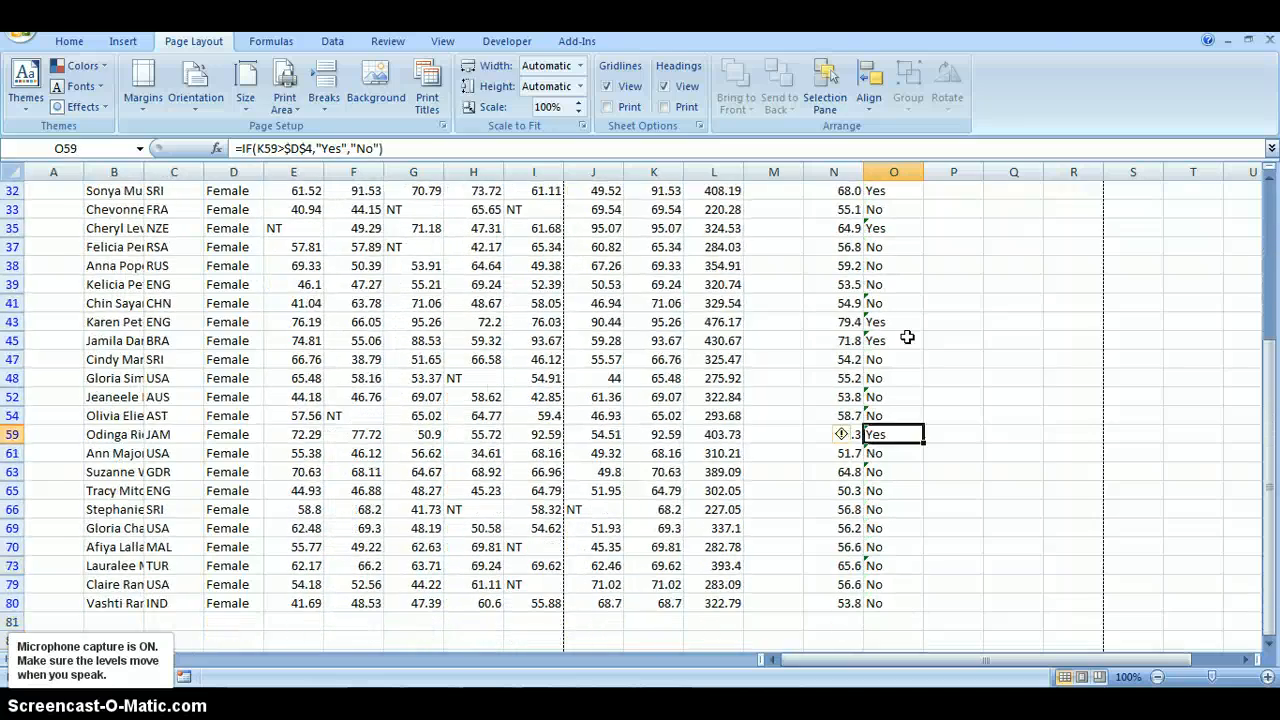
key("Up")
key("Up")
key("Down")
key("Down")
key("Down")
key("Down")
key("Down")
key("Down")
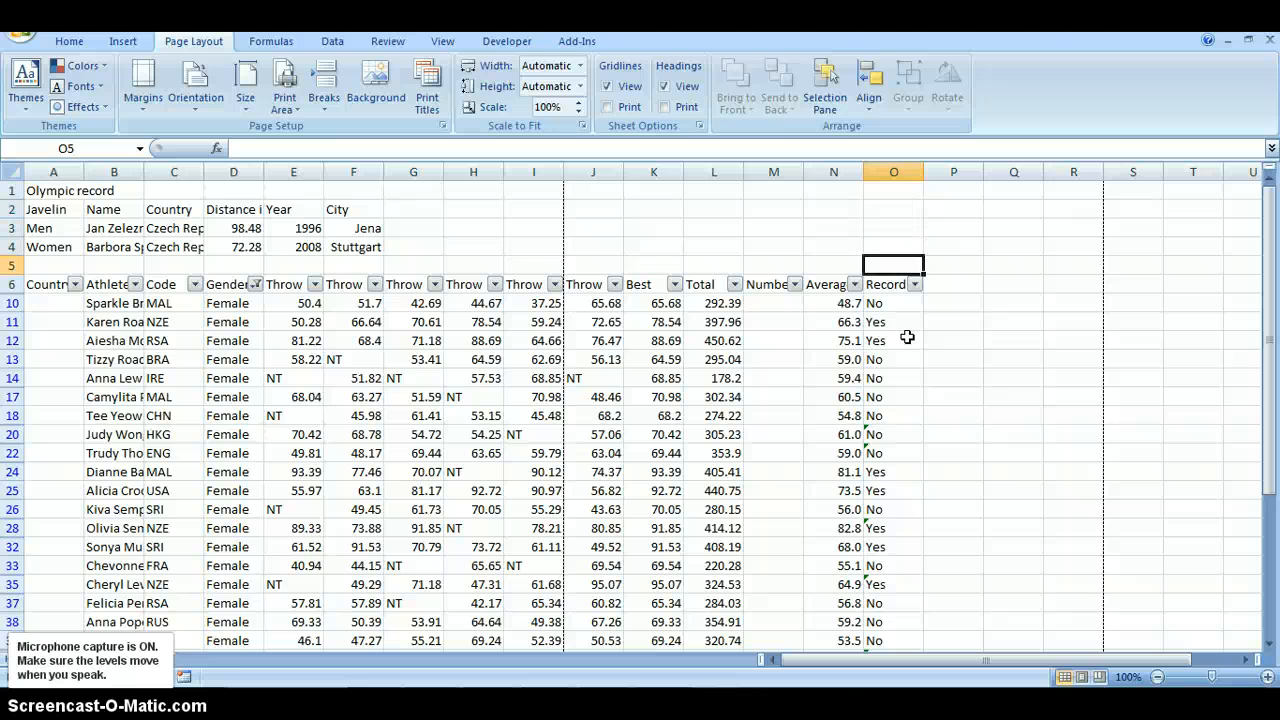
Filter the Gender column to show only Male athletes.
left_click(256, 284)
left_click(135, 433)
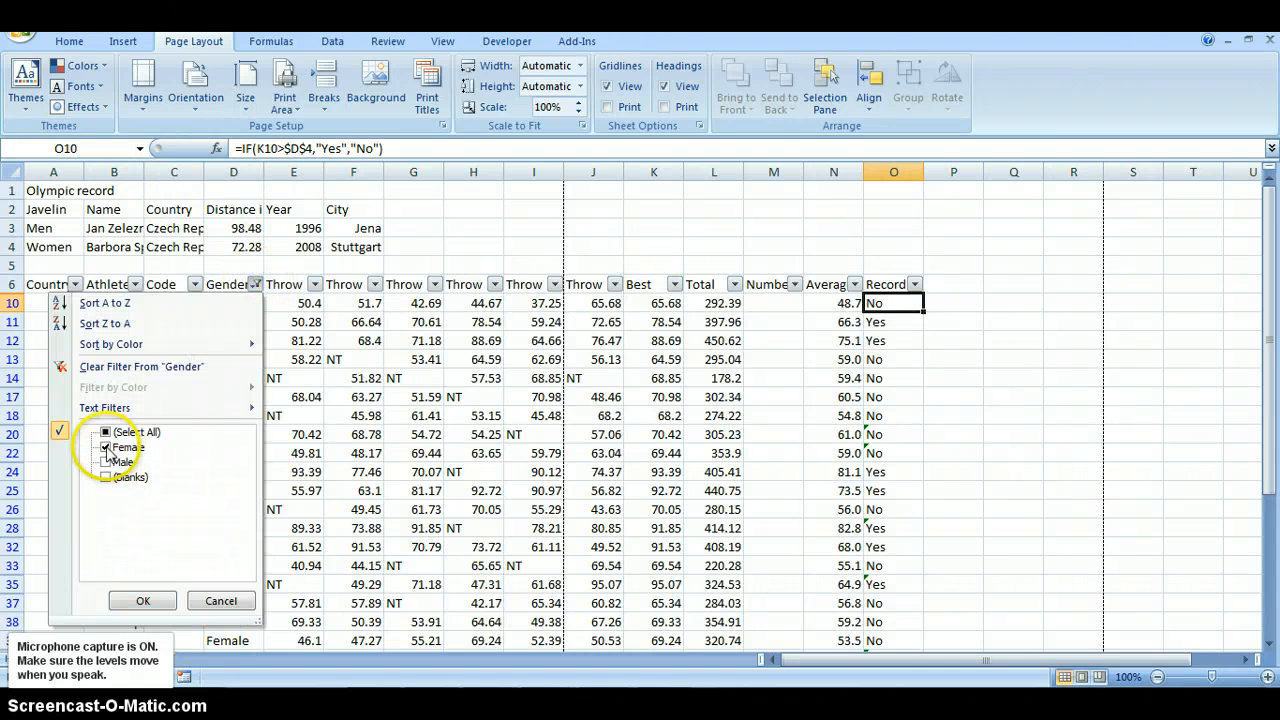
left_click(106, 432)
left_click(106, 462)
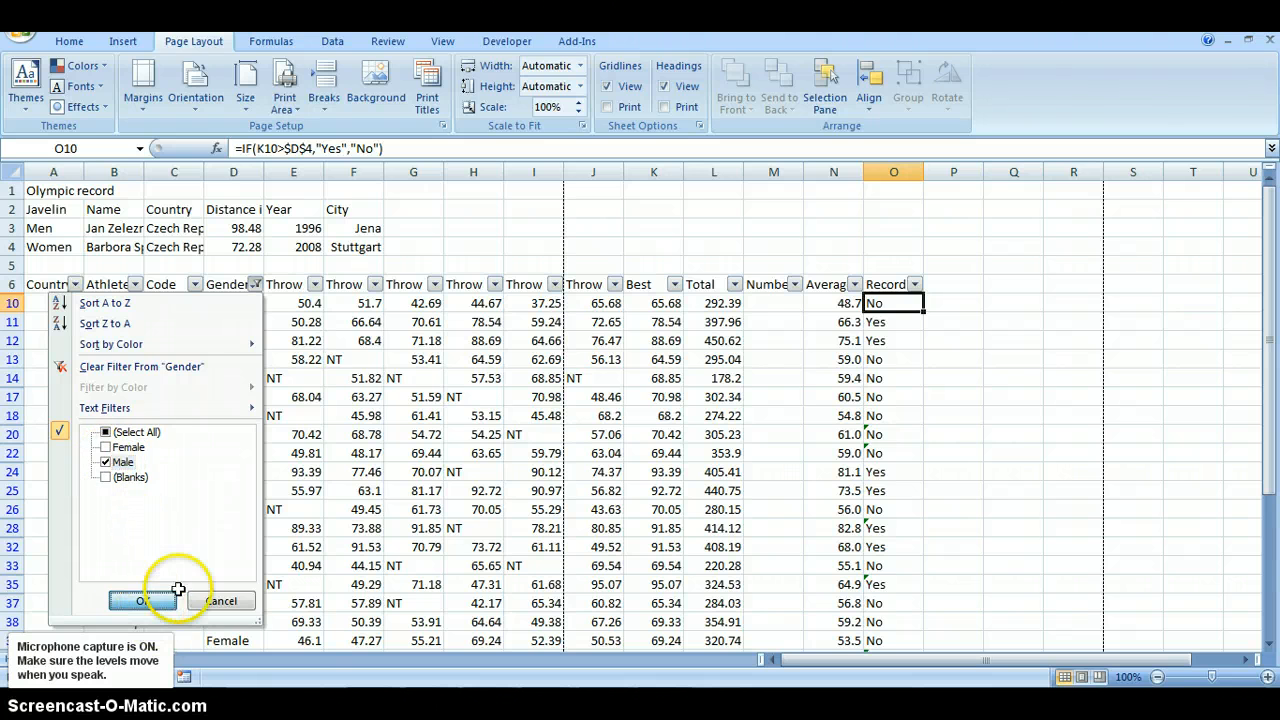
left_click(143, 600)
Make the men's record reference in O8 absolute, so the formula reads =IF(K8>$D$3,"Yes","NO").
left_click(897, 306)
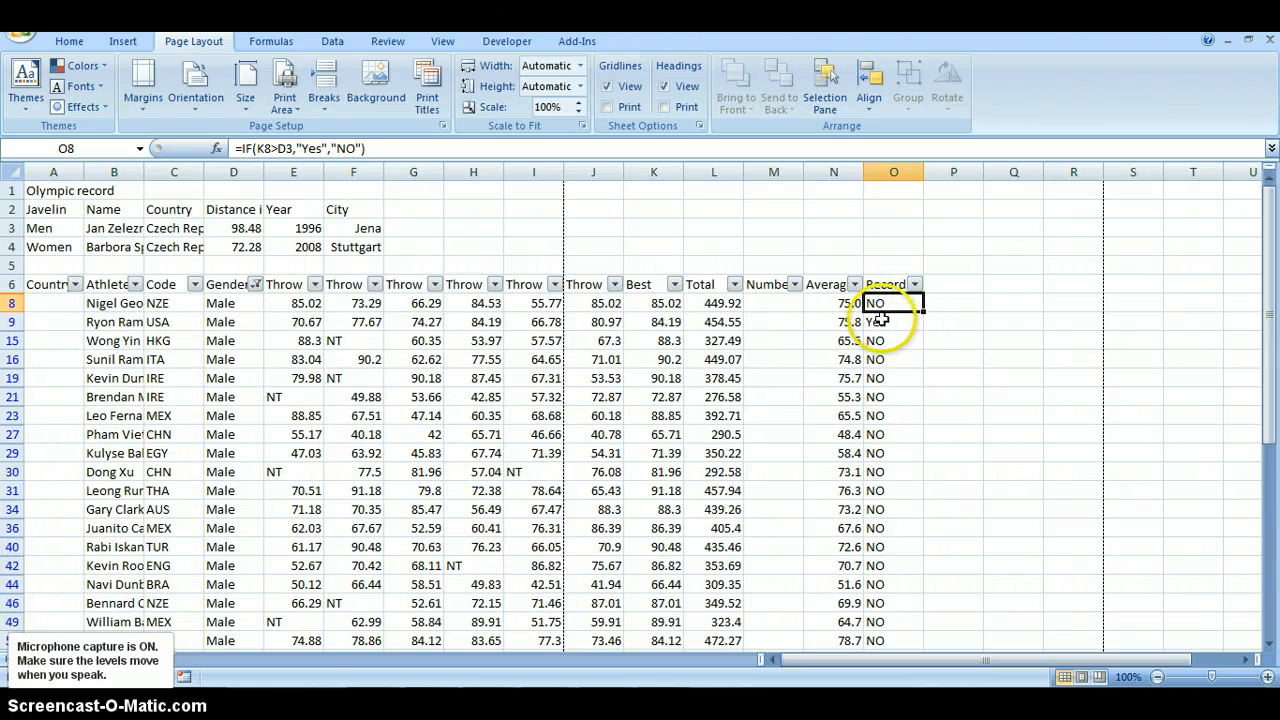
left_click(310, 148)
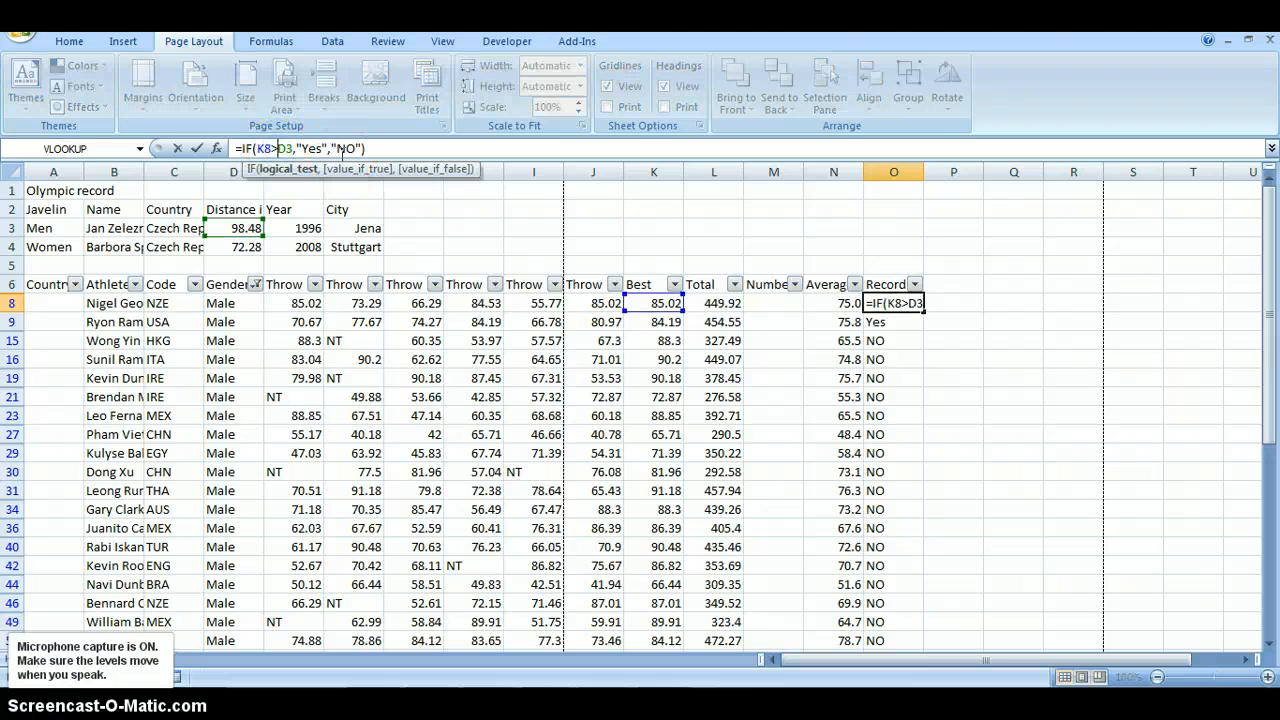
type("$")
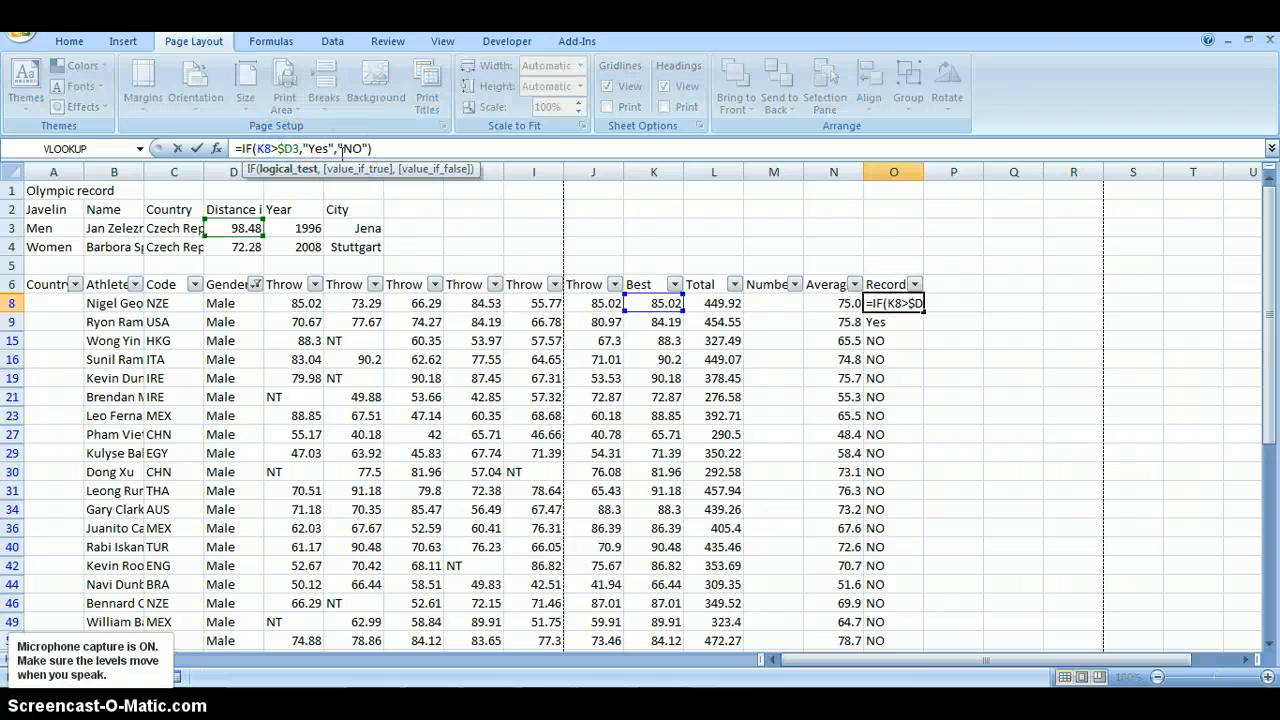
key("Right")
type("$")
key("Return")
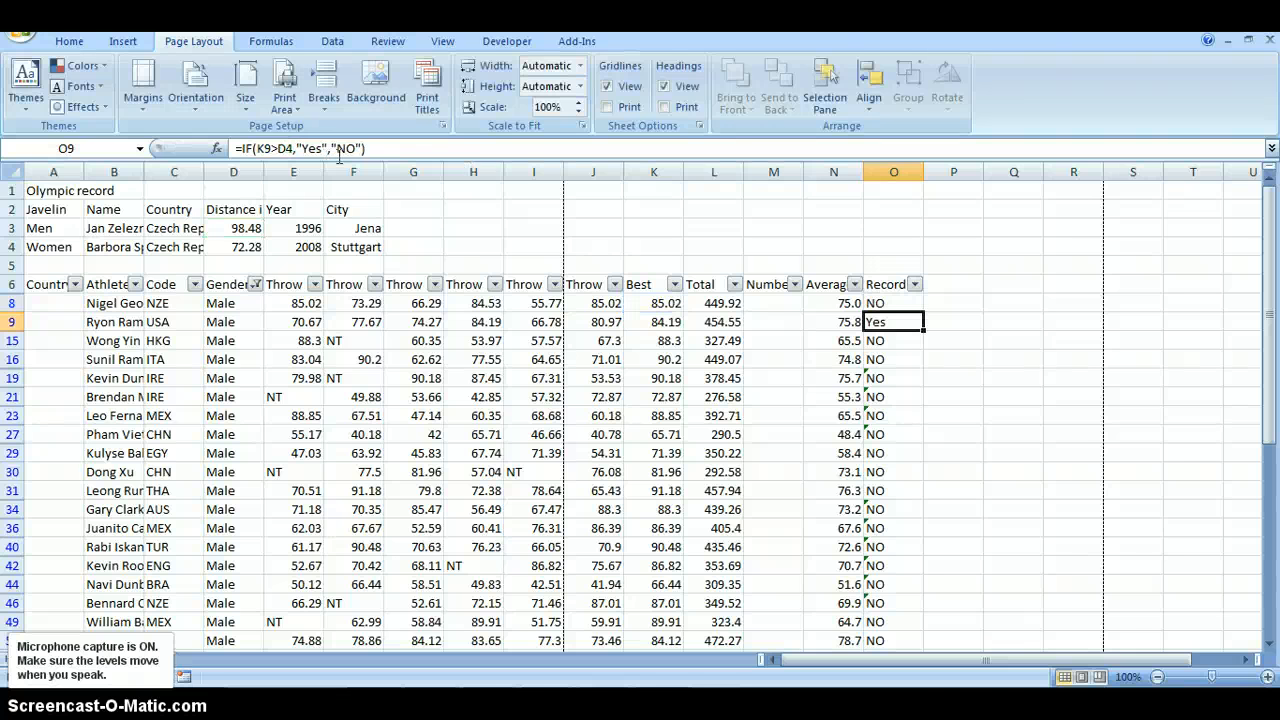
Fill the O8 formula down the Record column for all male athletes and review the filled cells.
left_click(891, 303)
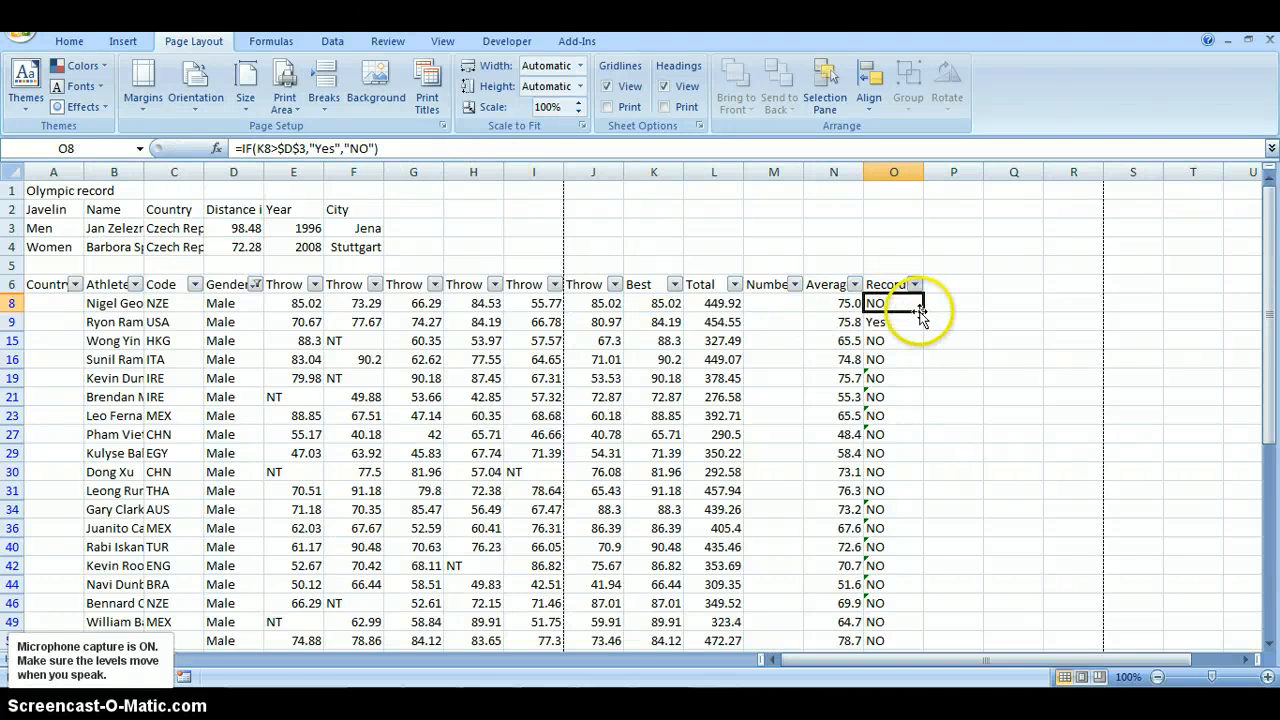
left_click_drag(924, 312, 885, 567)
scroll(890, 432, "up", 15)
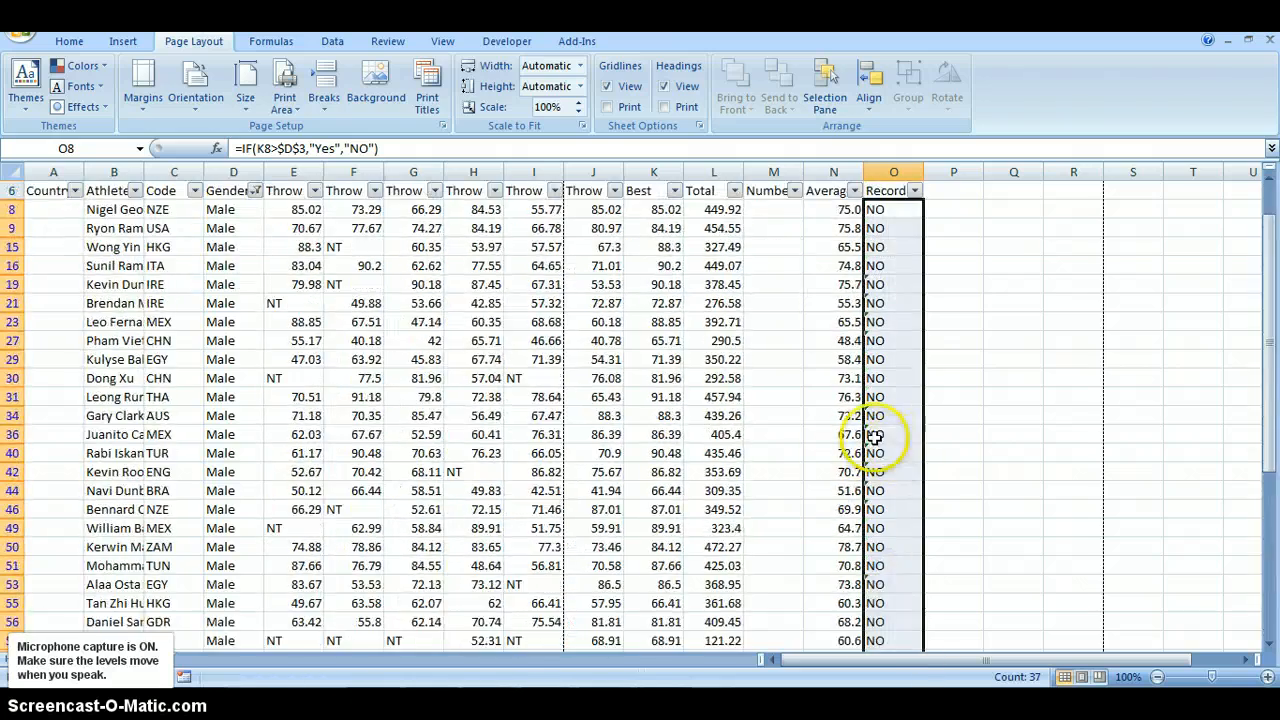
left_click(893, 340)
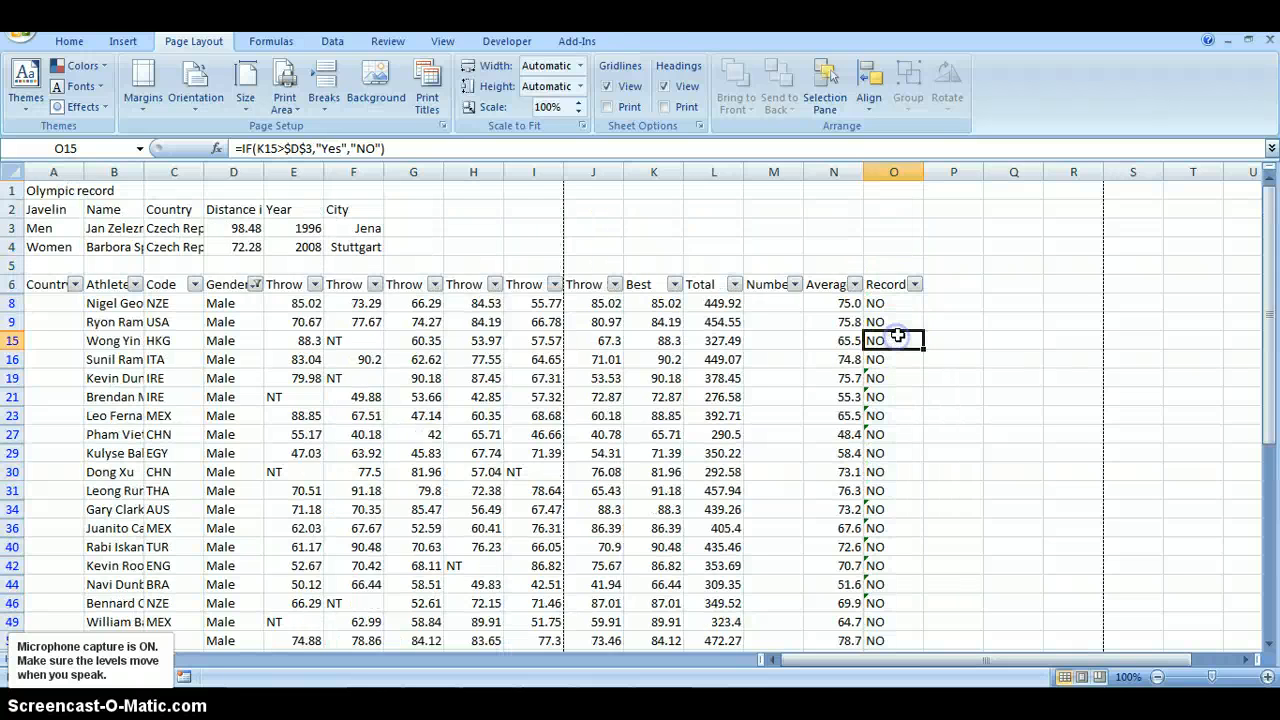
scroll(896, 336, "down", 6)
scroll(897, 336, "up", 13)
left_click(881, 302)
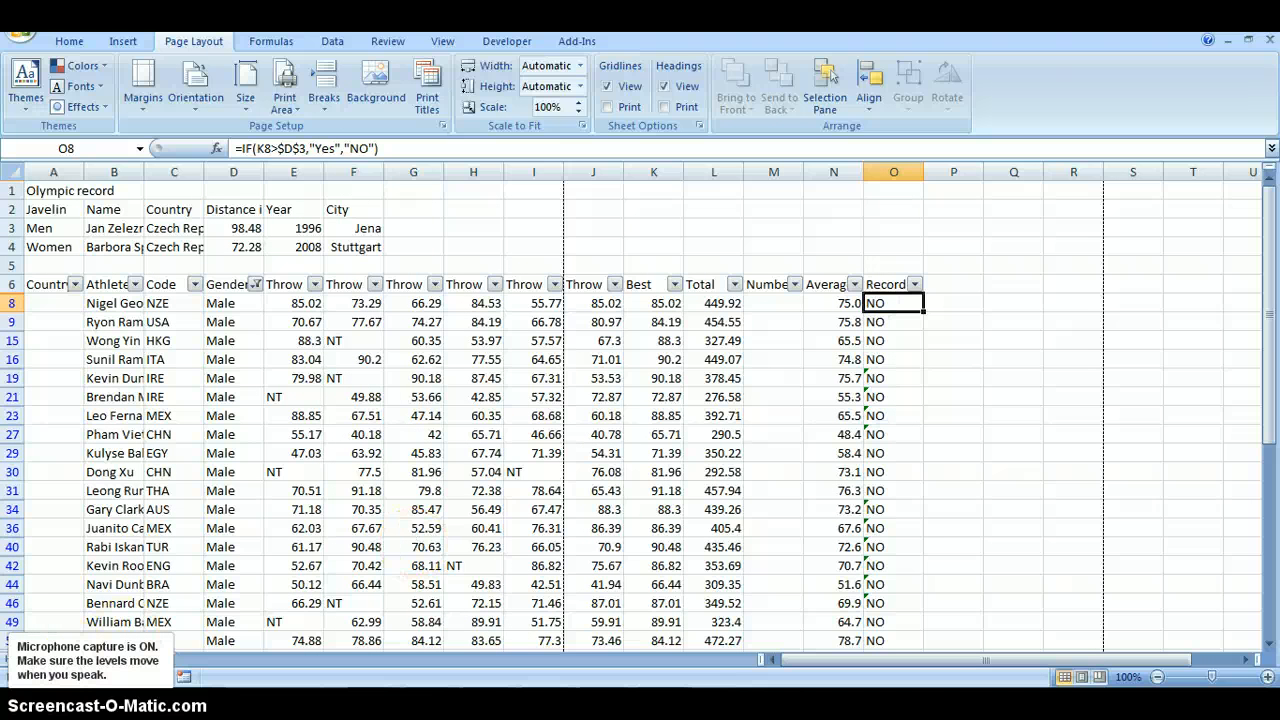